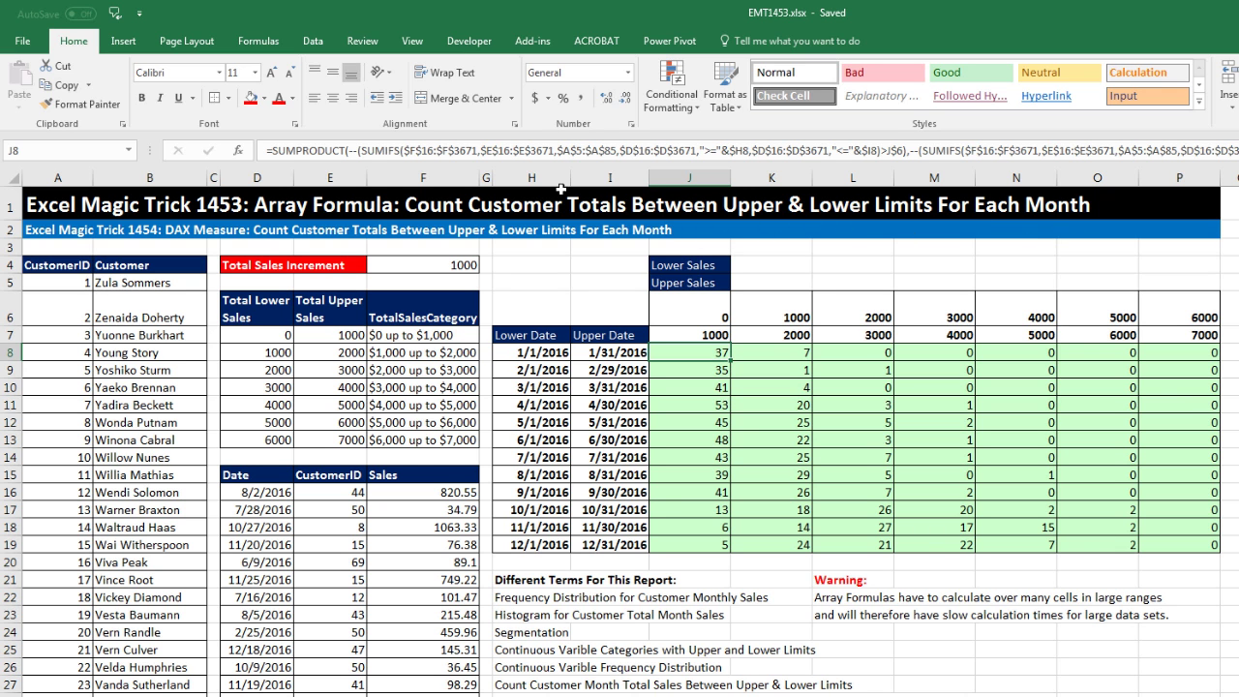
Step: Browse the customer ID list to its end and point out the counts in the results grid
click(56, 339)
key(ctrl+Down)
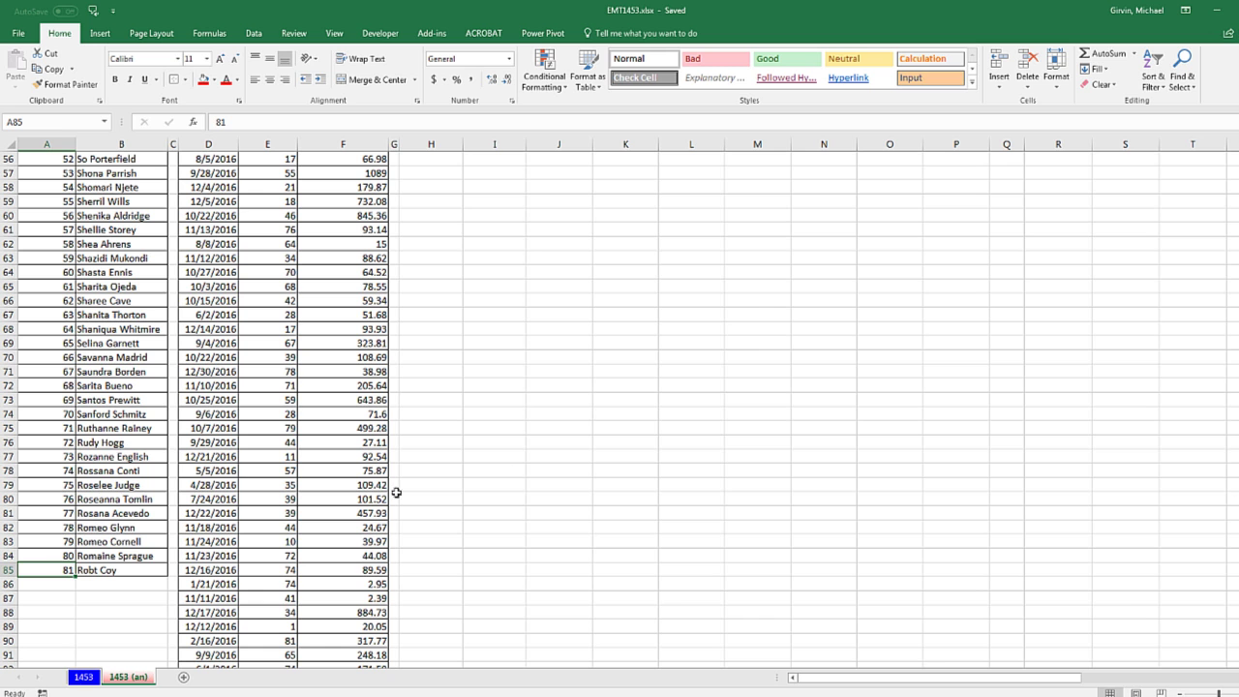
key(ctrl+Home)
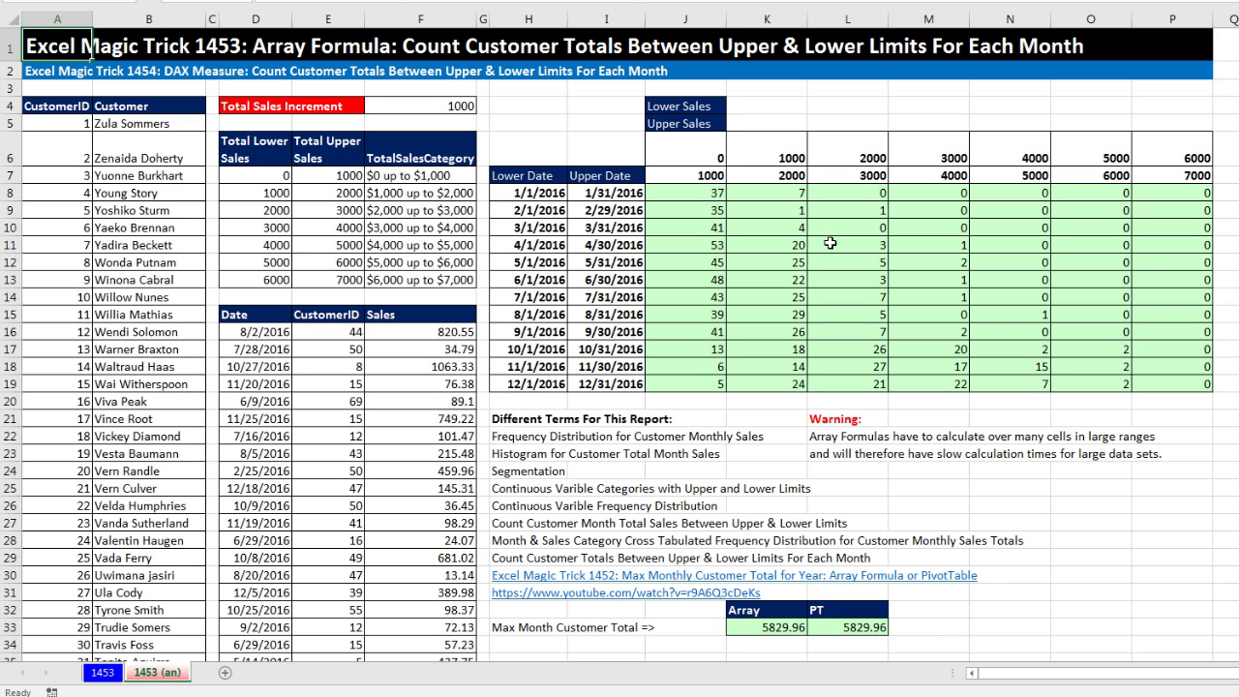
drag(761, 282, 807, 245)
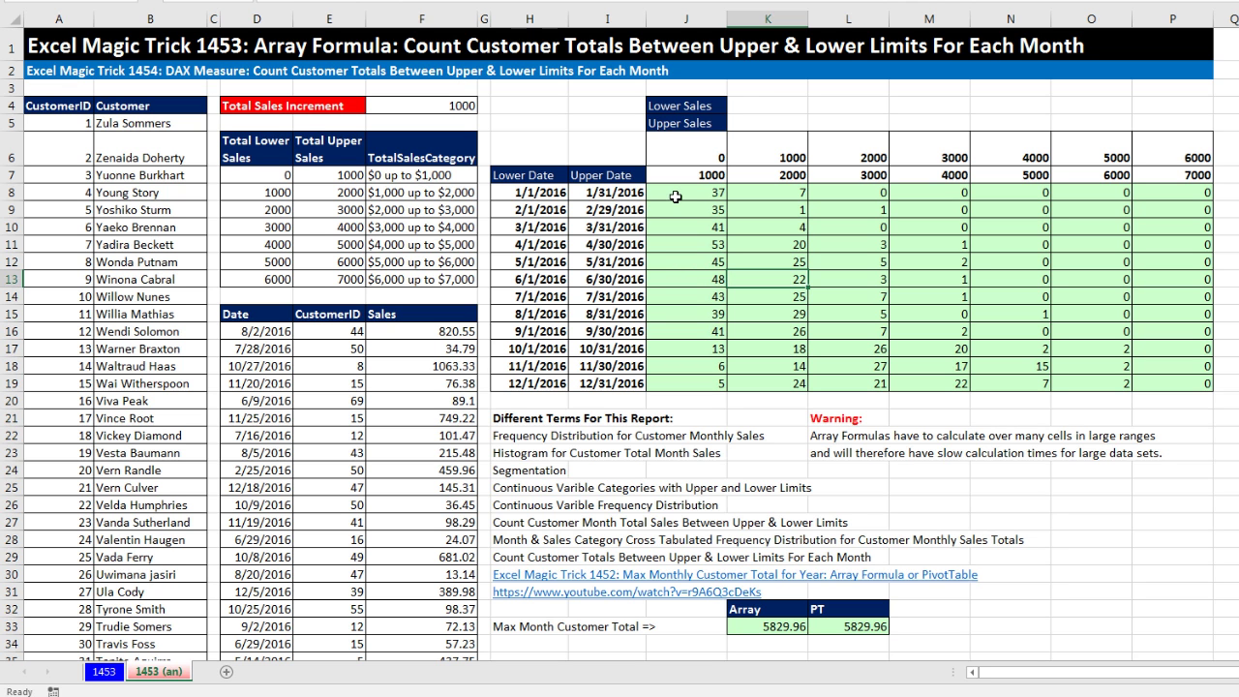
Step: Browse the sales data to its last row, then select the first count in the results grid
click(270, 333)
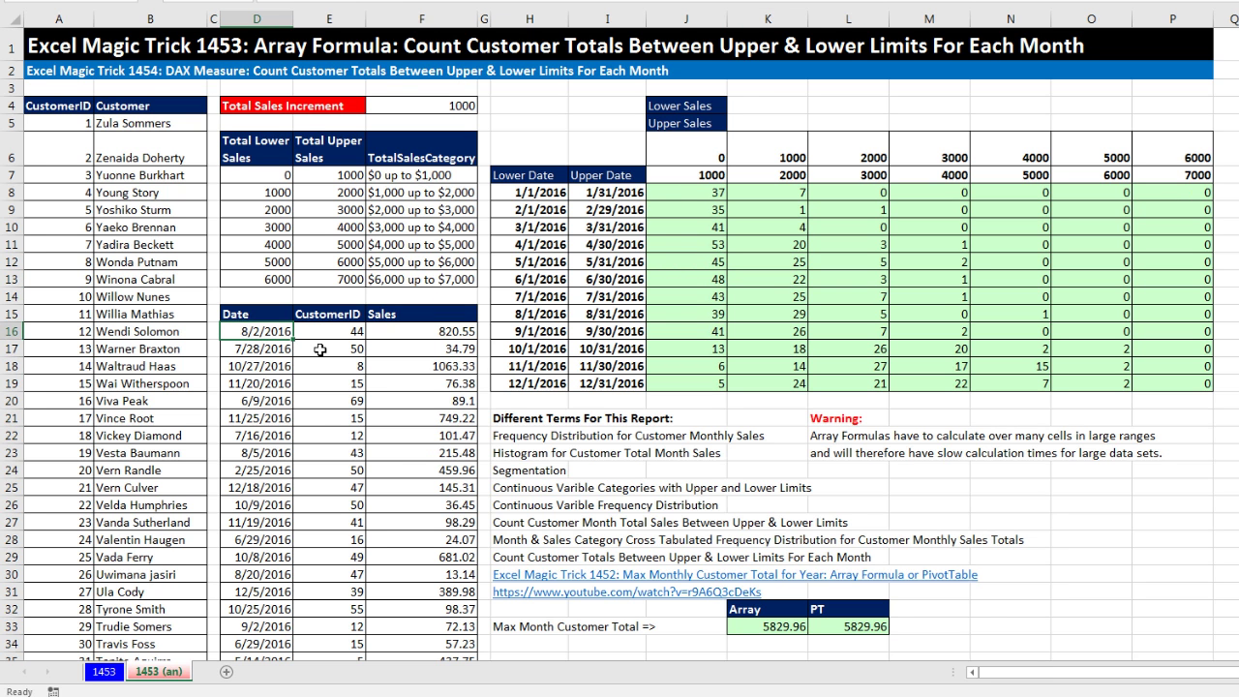
key(ctrl+Down)
scroll(348, 406, down, 3)
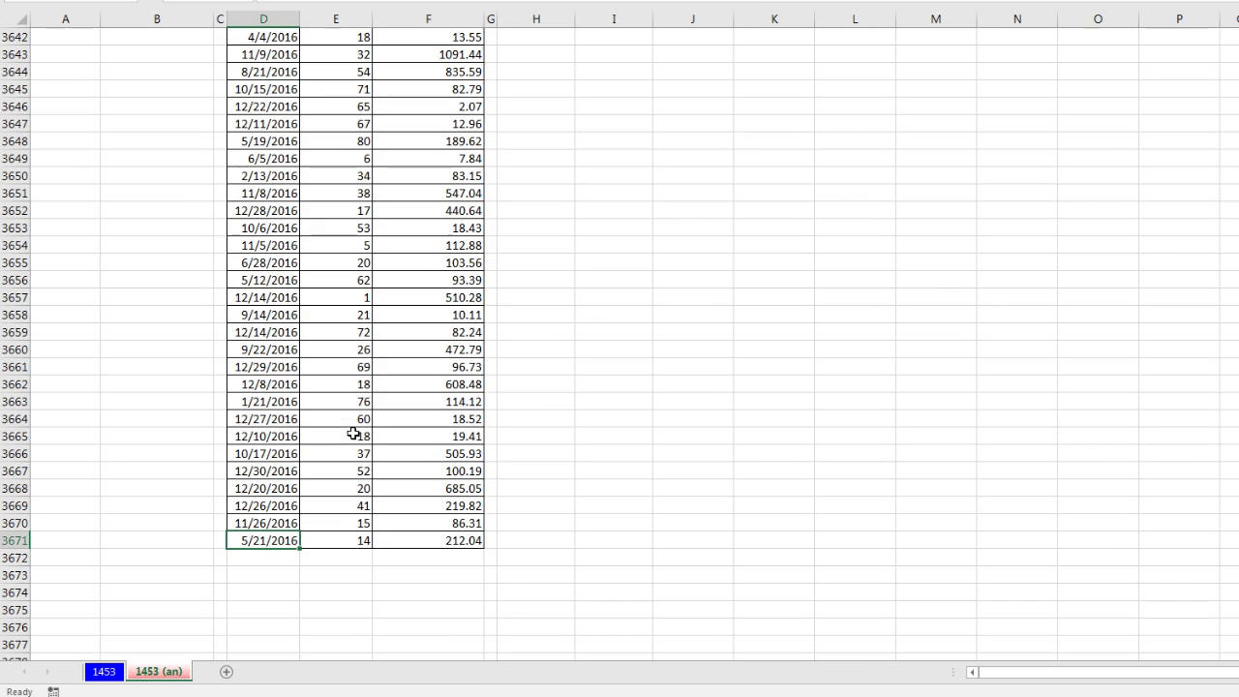
key(ctrl+Home)
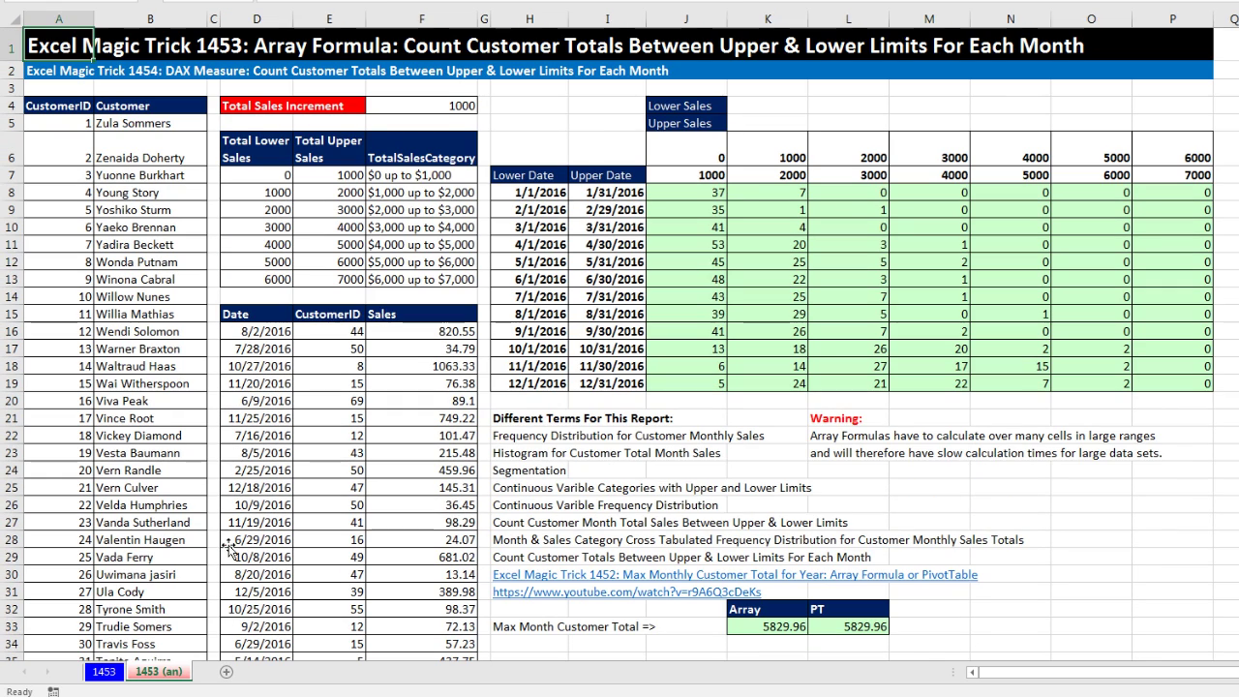
click(711, 197)
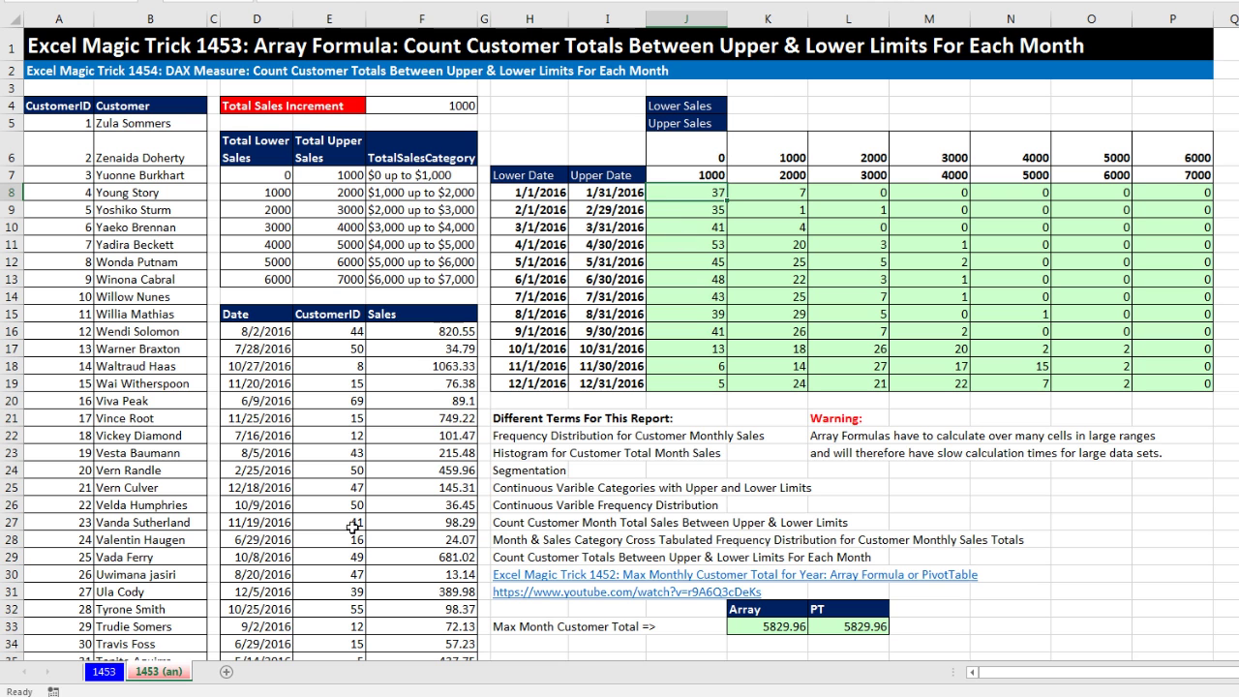
Step: On the 1453 sheet, survey the empty green grid and select the January 0–1000 cell
click(114, 677)
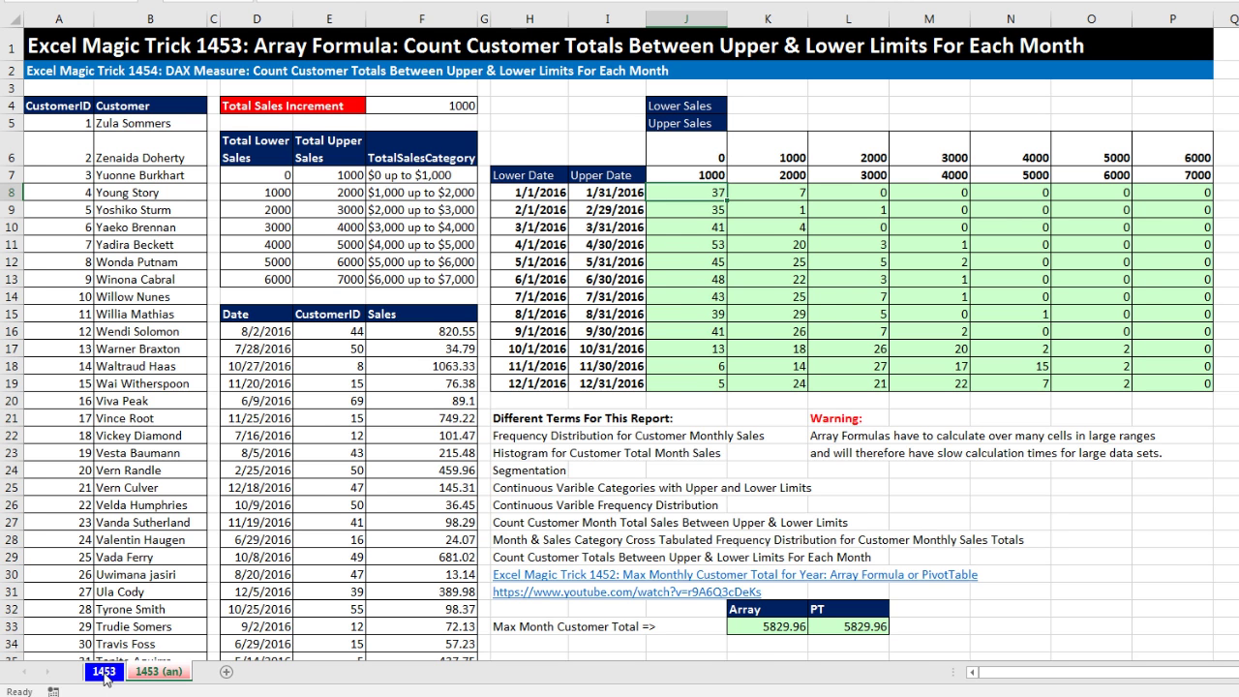
key(ctrl+Page_Down)
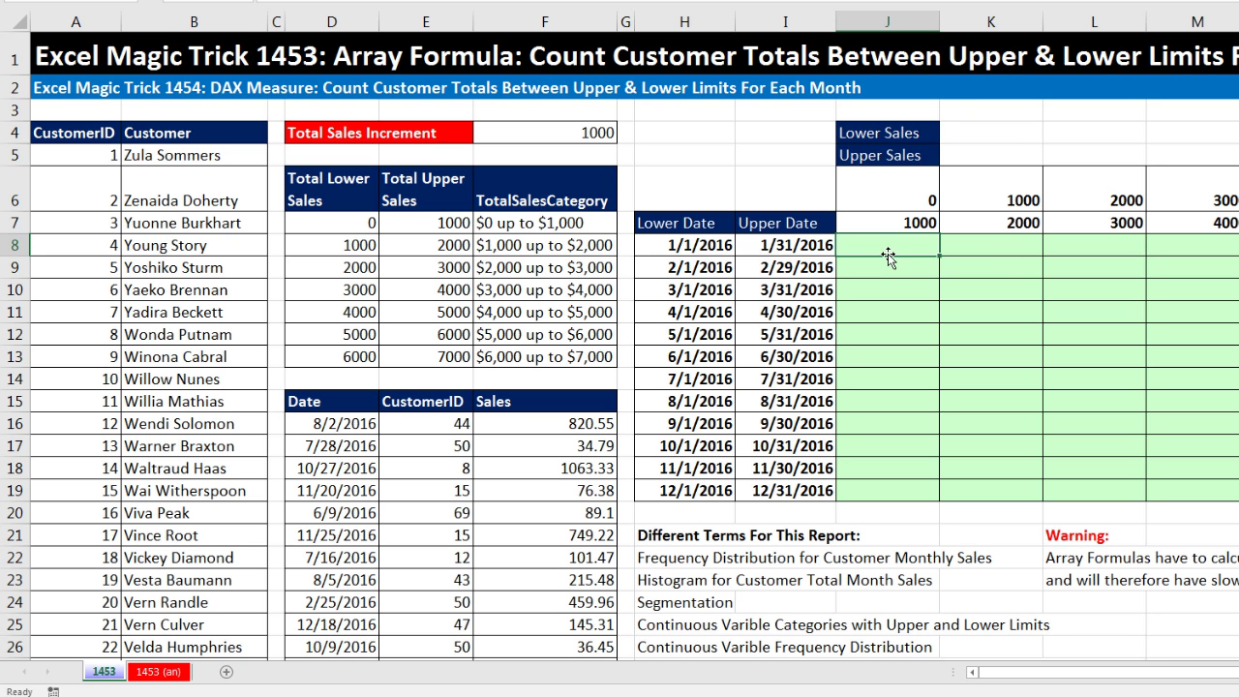
click(974, 243)
click(996, 292)
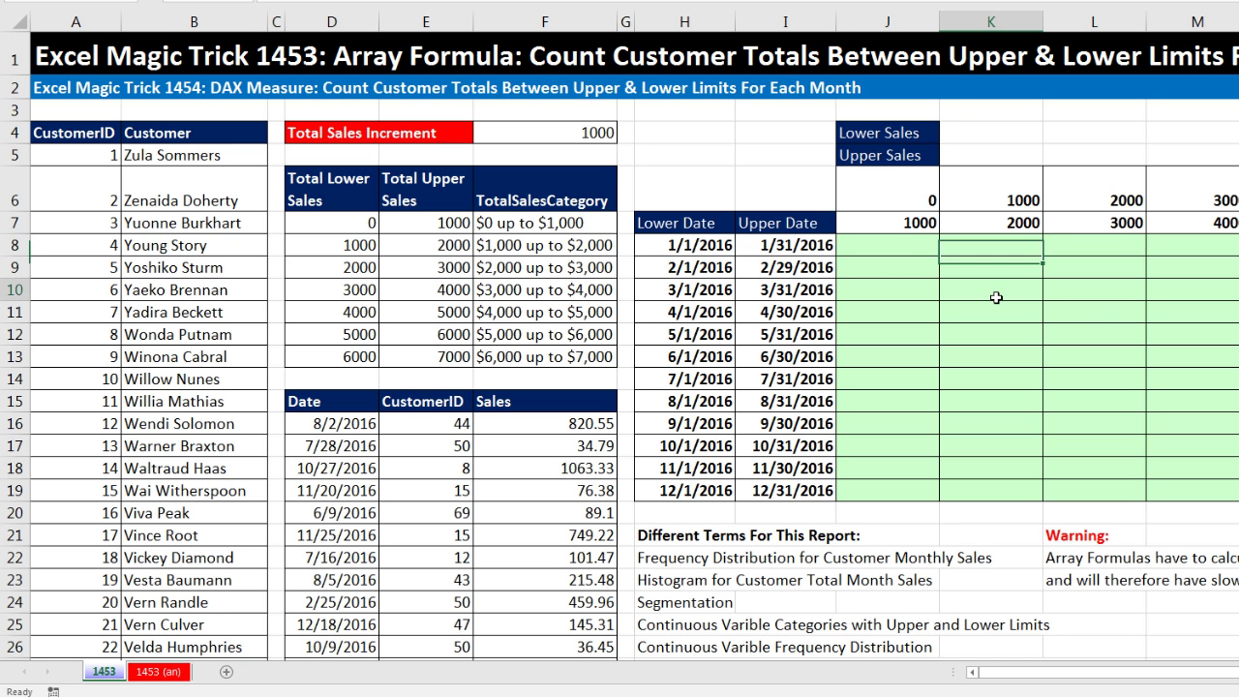
click(1066, 317)
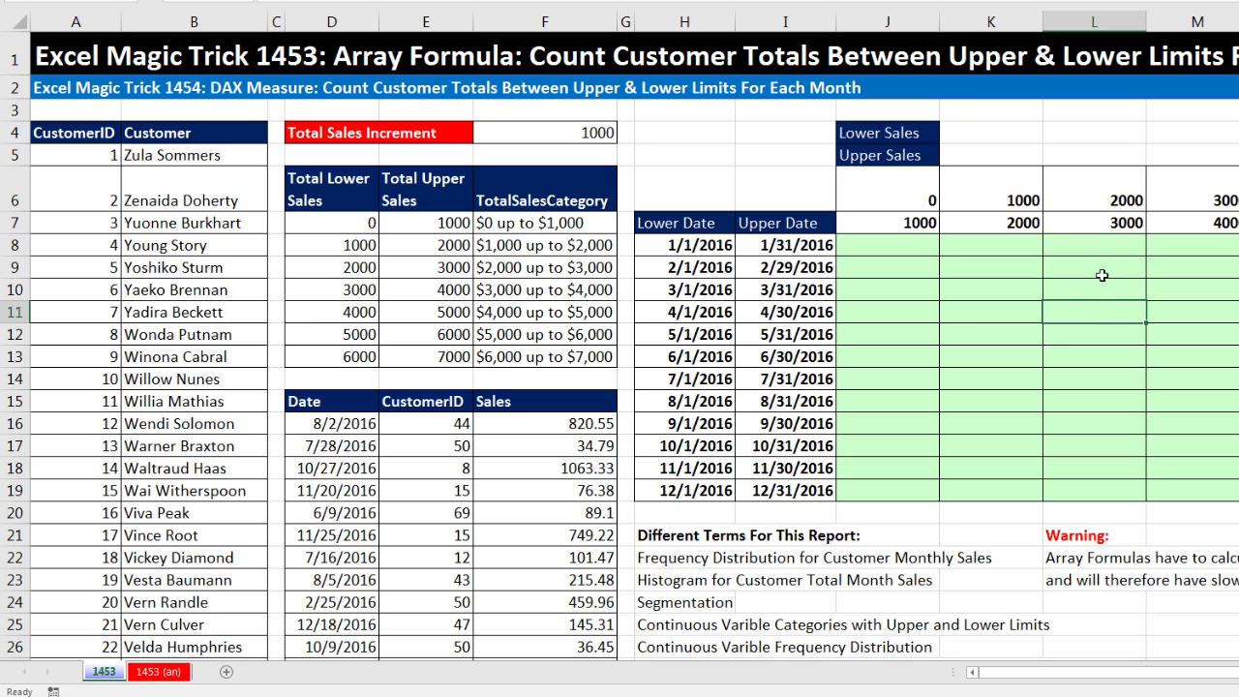
click(1178, 308)
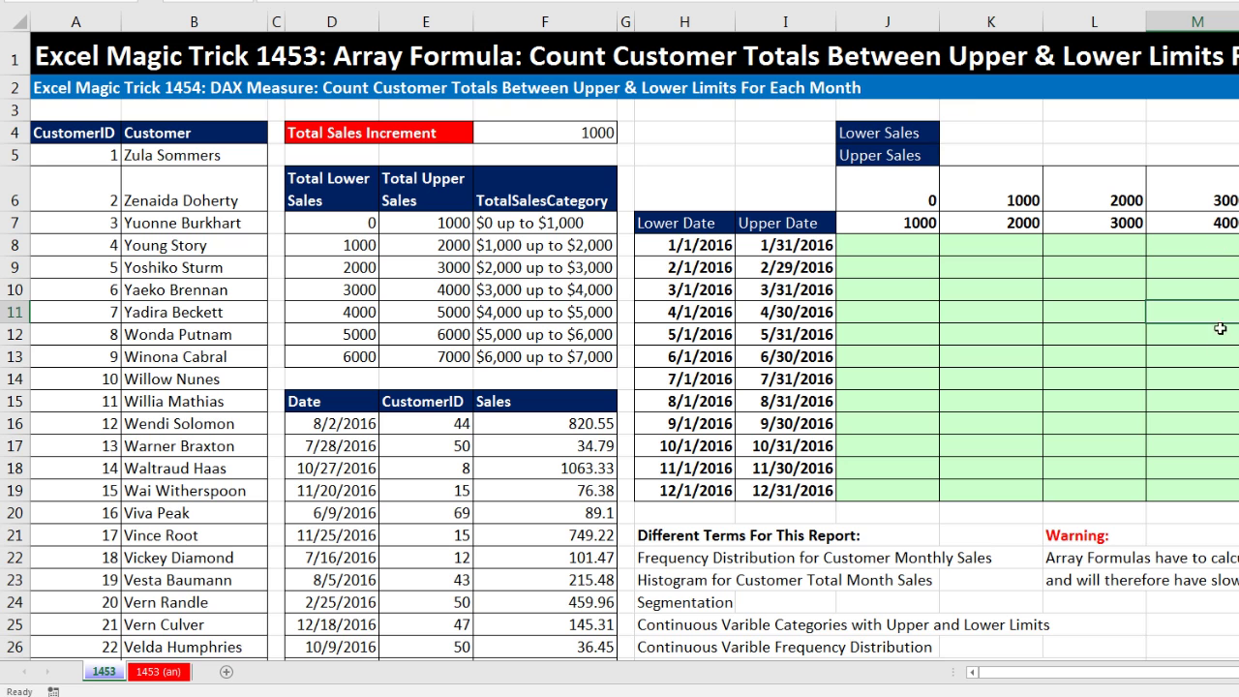
click(1211, 363)
click(1198, 382)
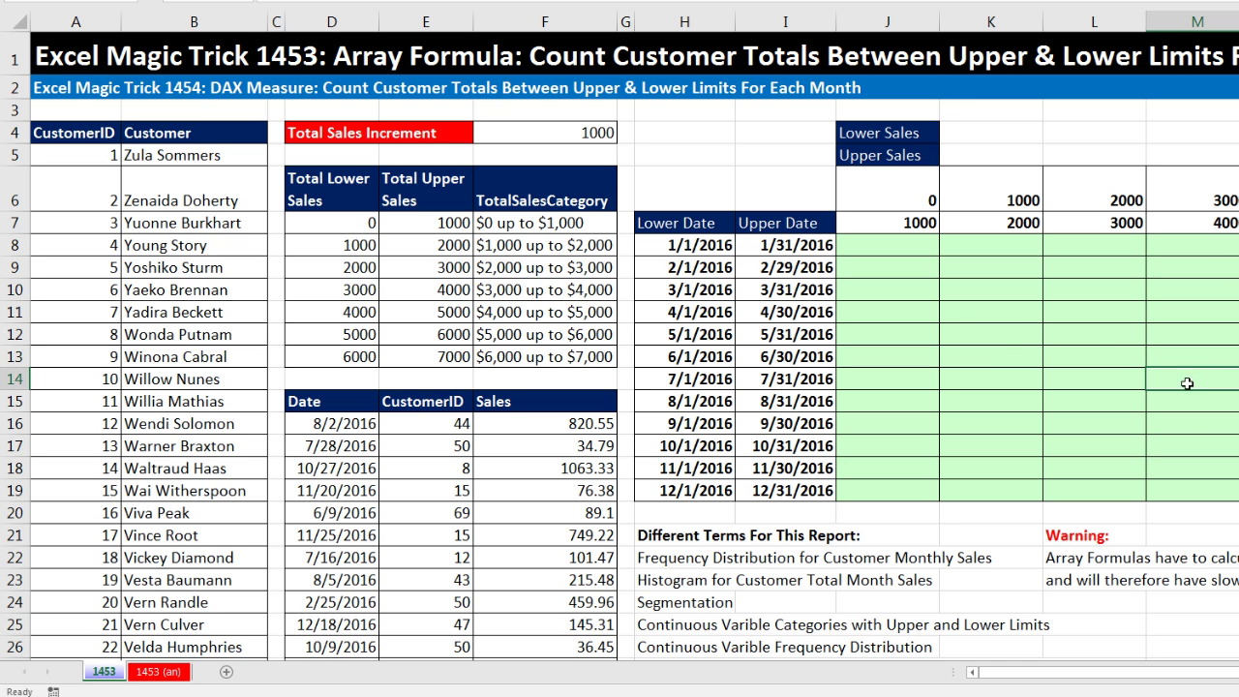
click(1003, 355)
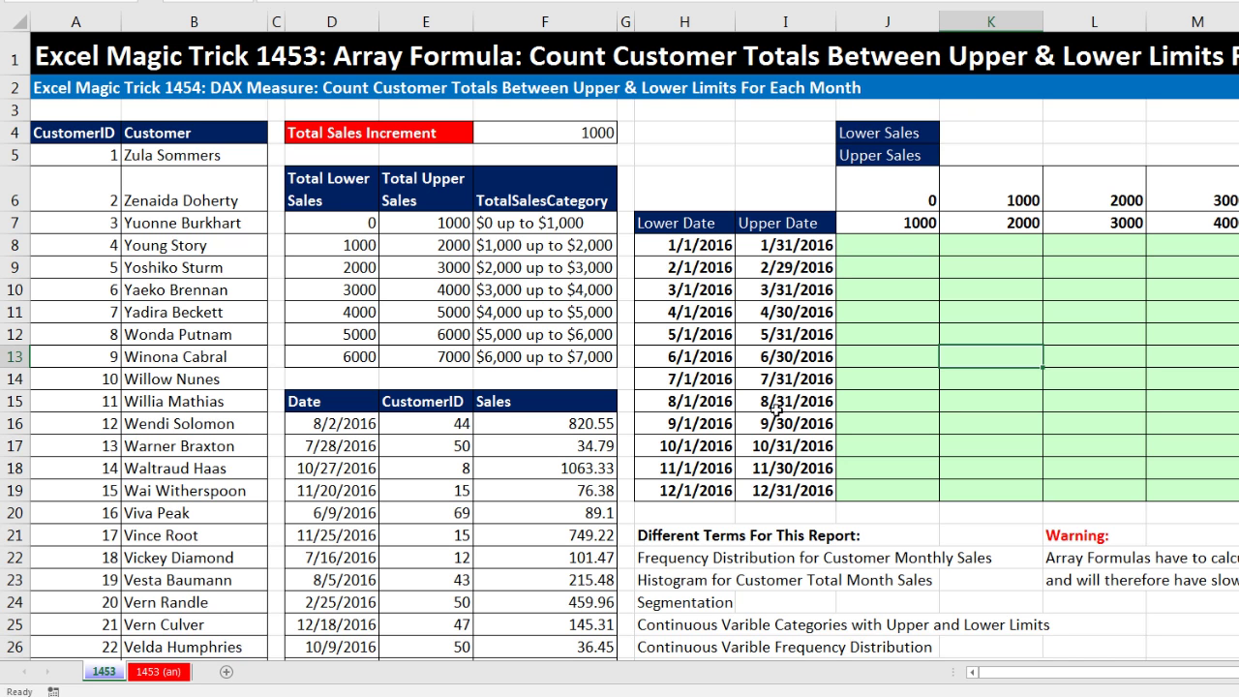
click(891, 247)
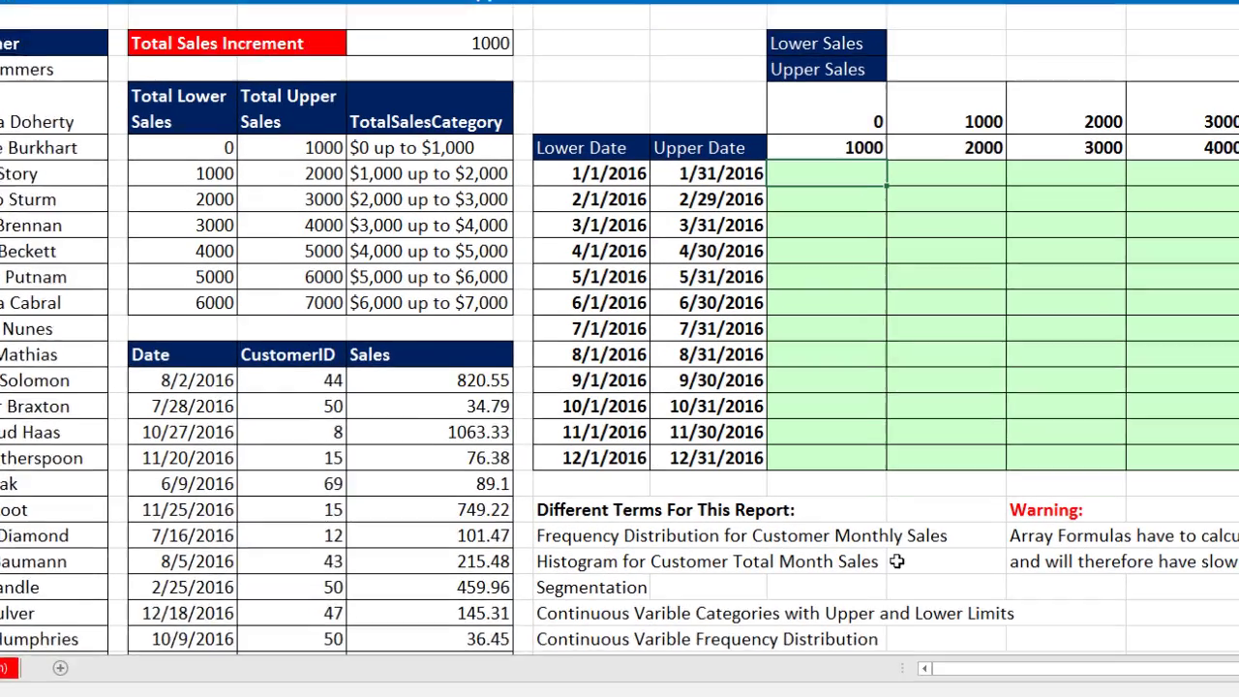
Step: Start =SUMIFS with sum range $F$16:$F$3671 and first criteria range $E$16:$E$3671
text(=sumifs)
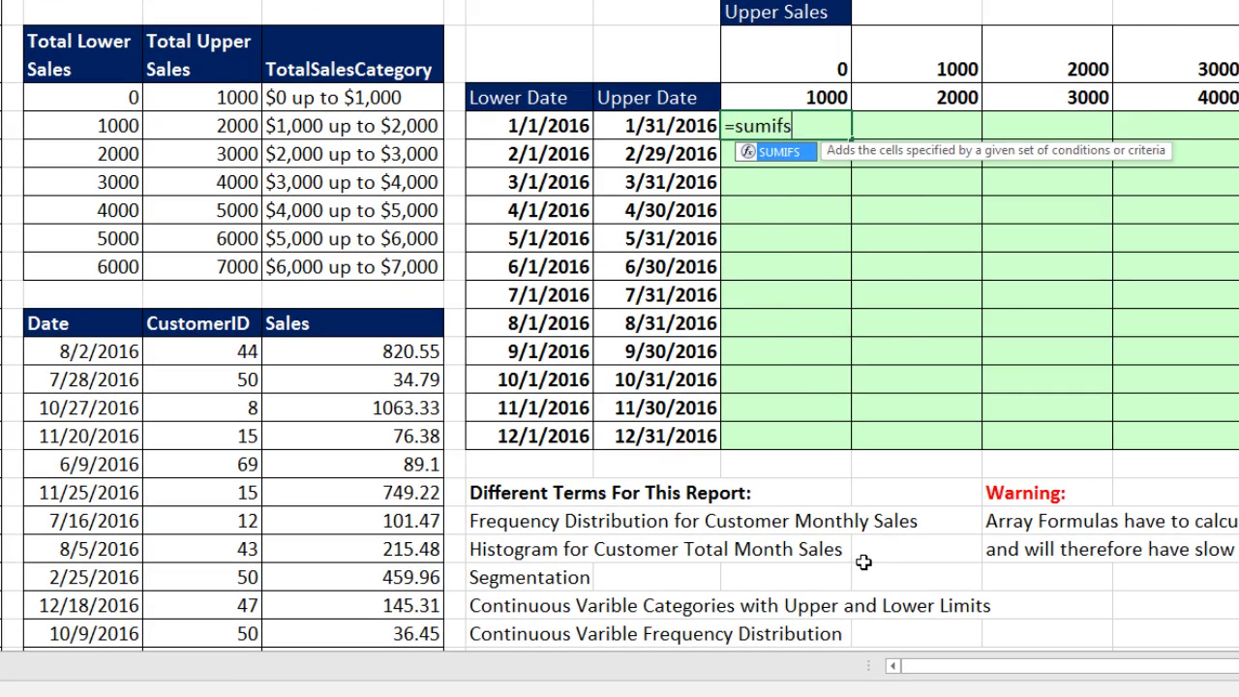
key(Tab)
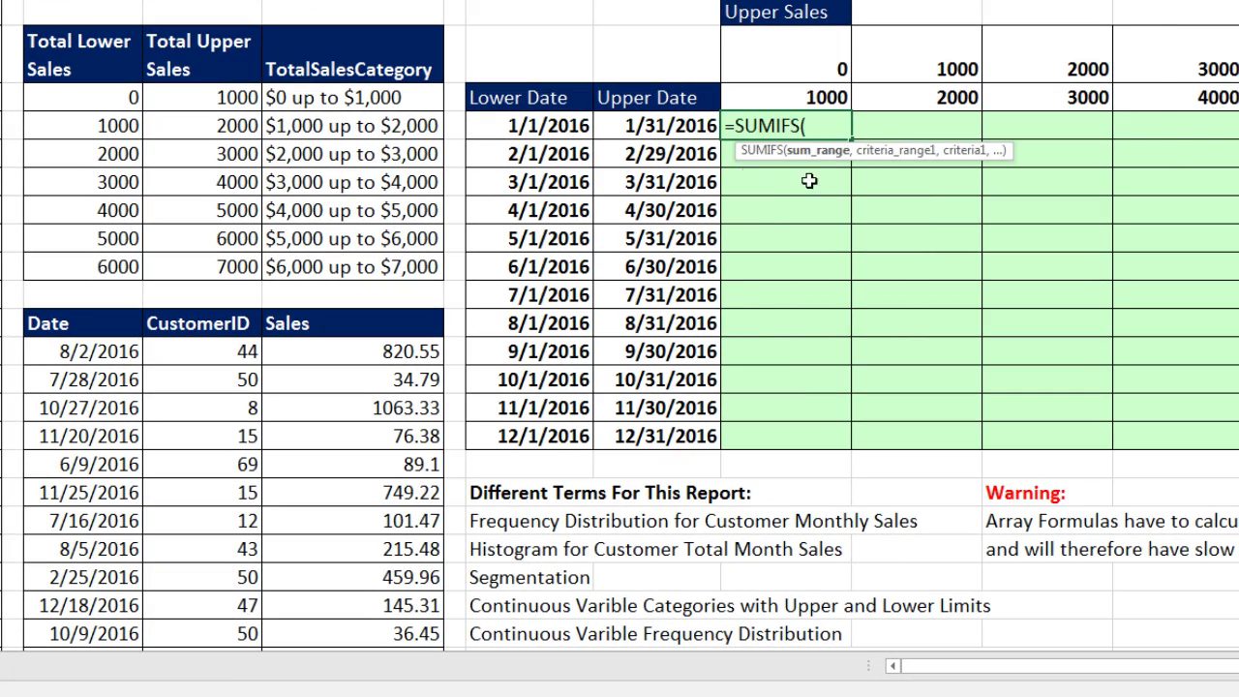
click(315, 350)
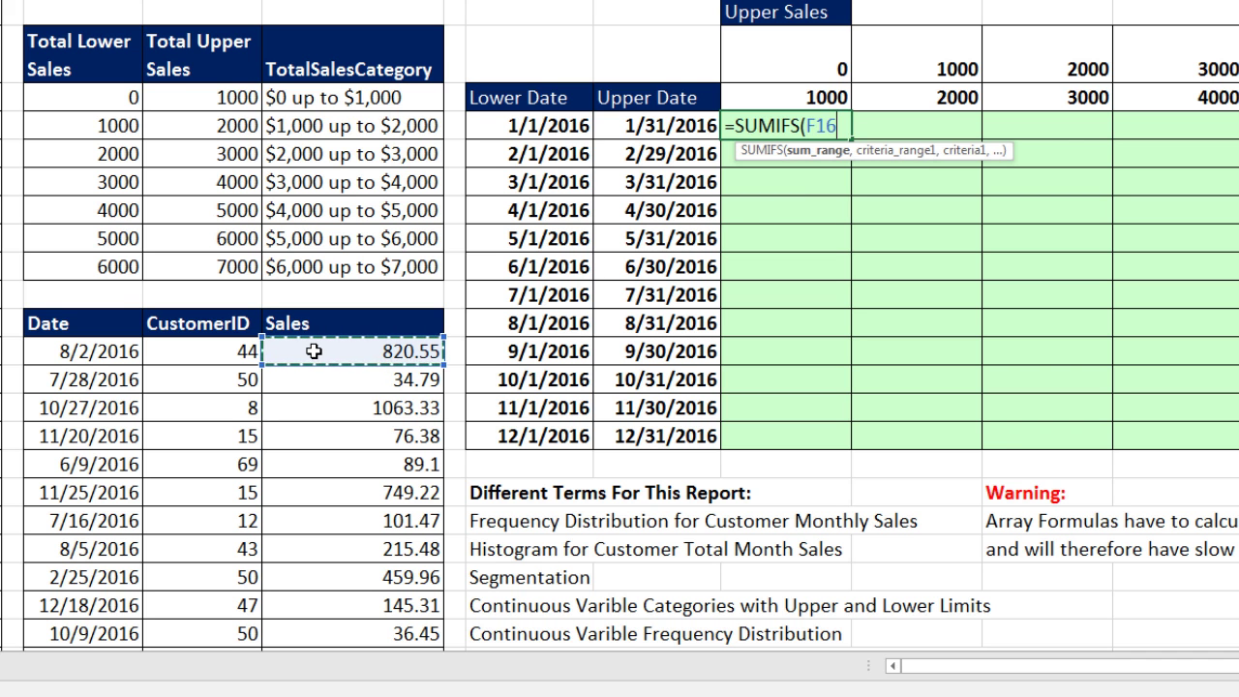
key(ctrl+shift+Down)
key(F4)
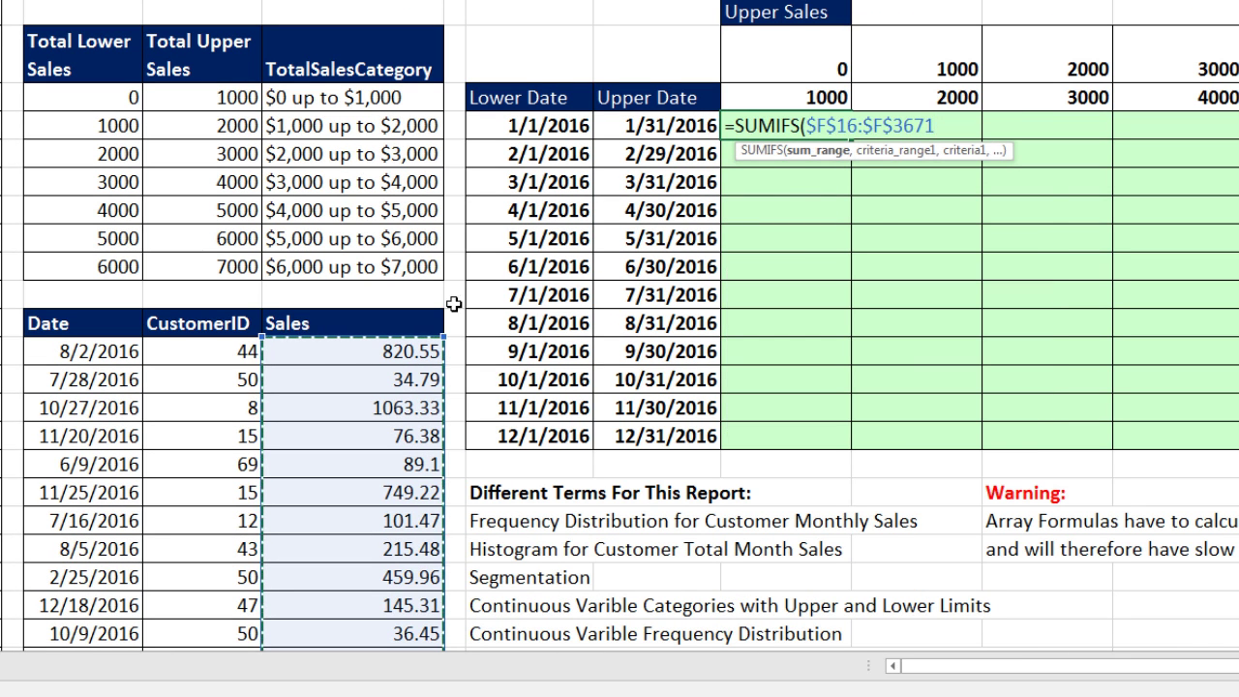
text(,)
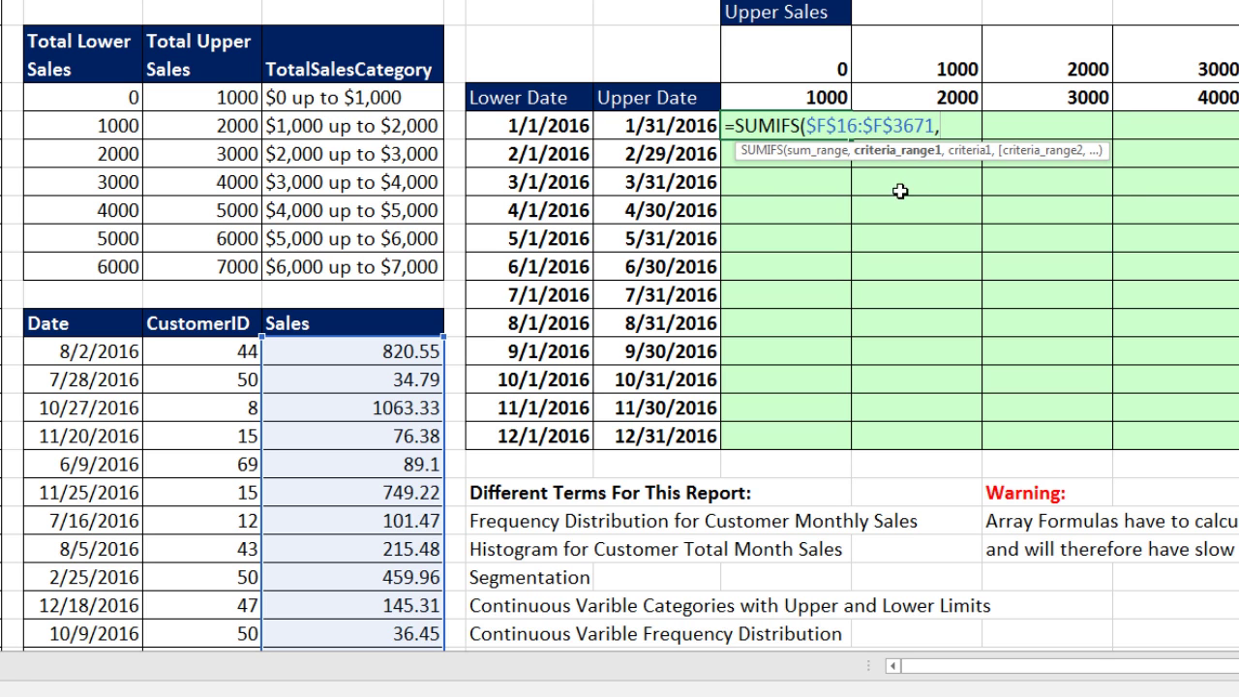
click(183, 353)
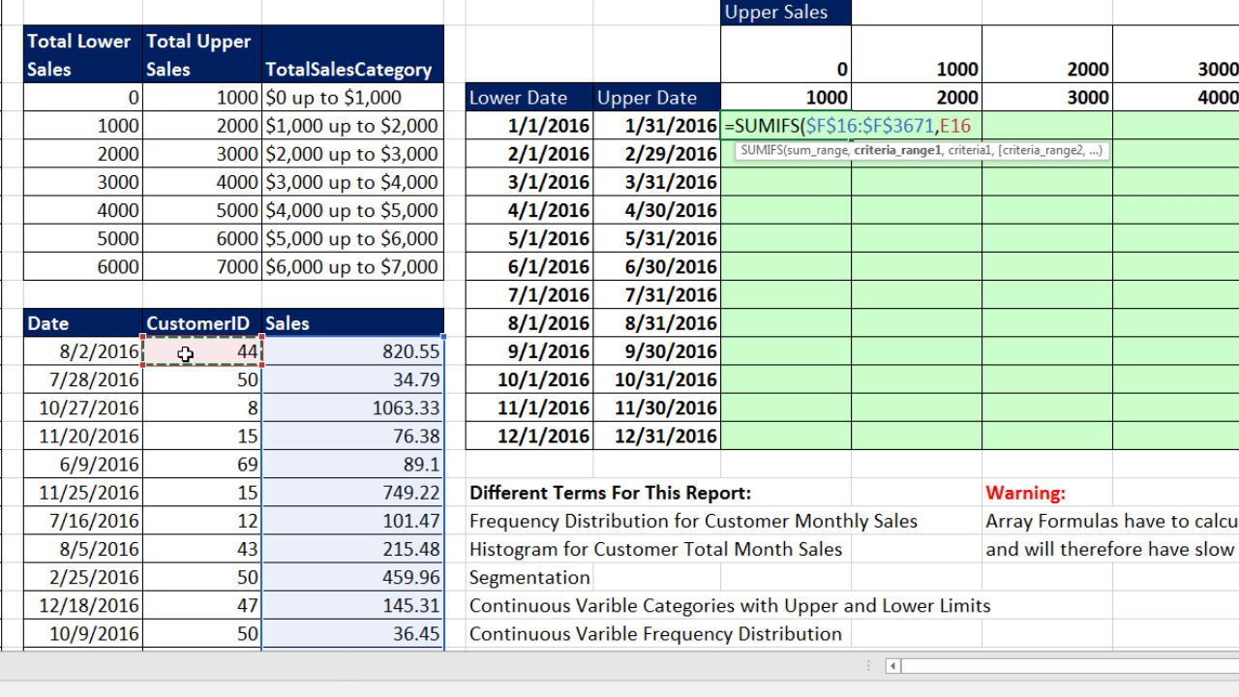
key(ctrl+shift+Down)
key(F4)
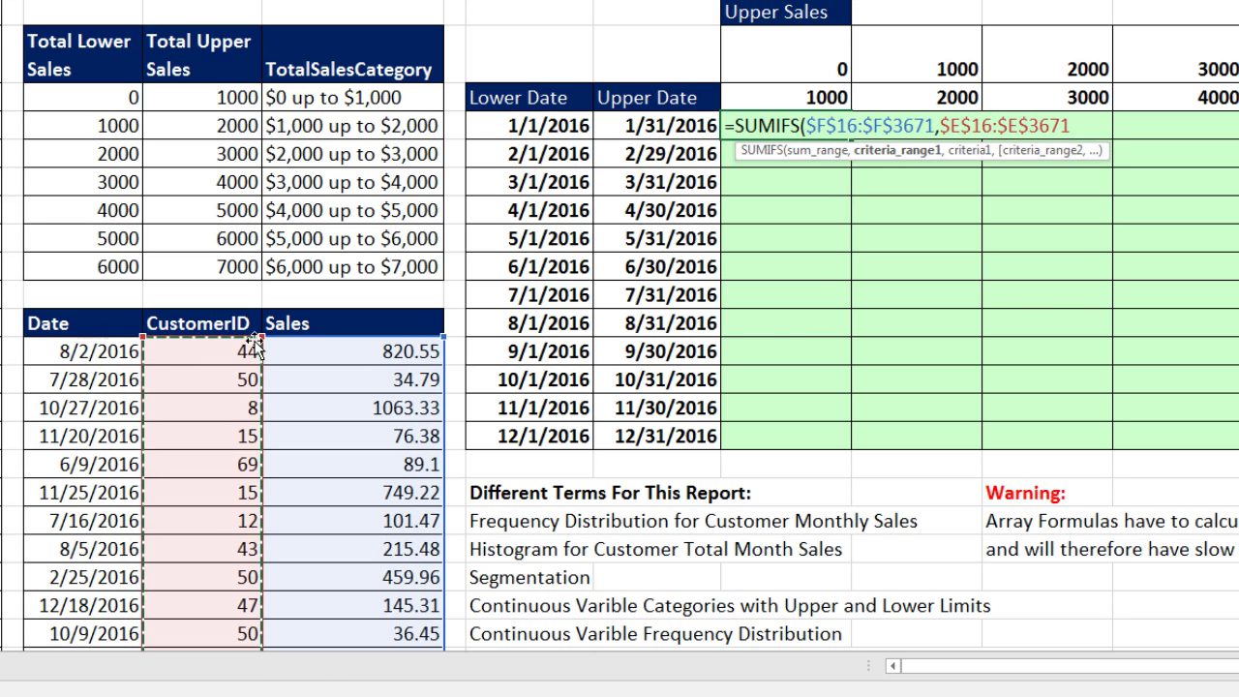
text(,)
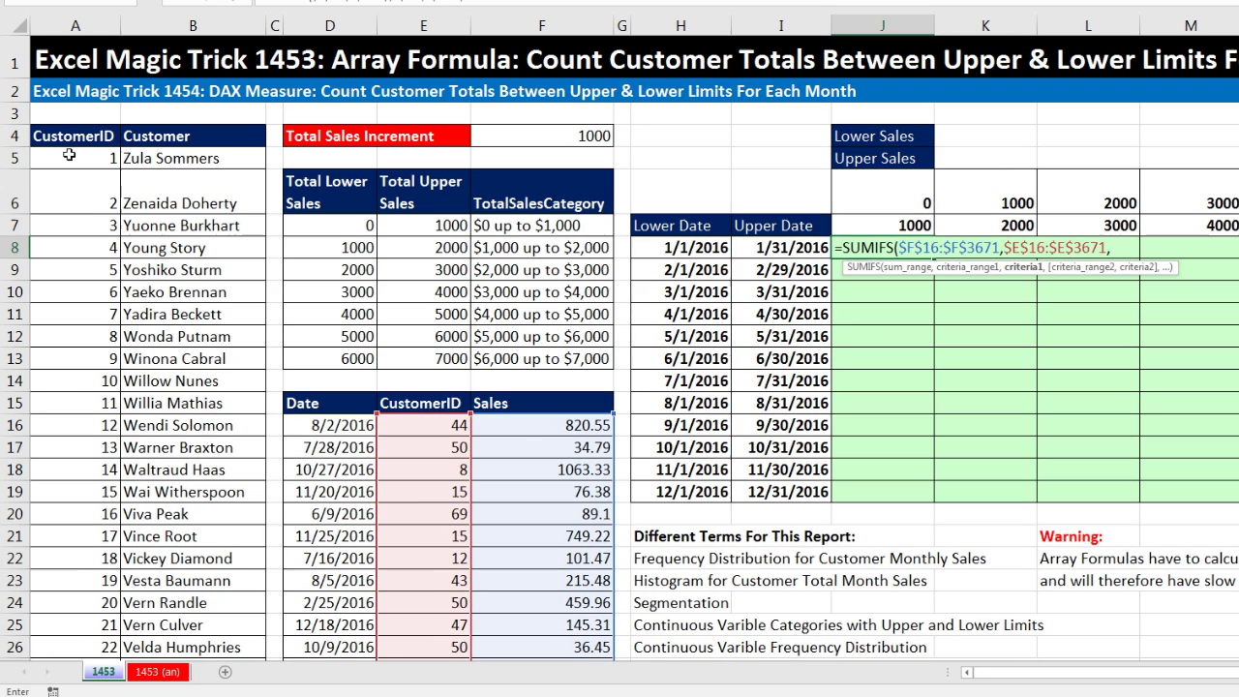
Step: Add the customer ID list $A$5:$A$85 as the criteria, then evaluate it to preview per-customer totals
click(69, 159)
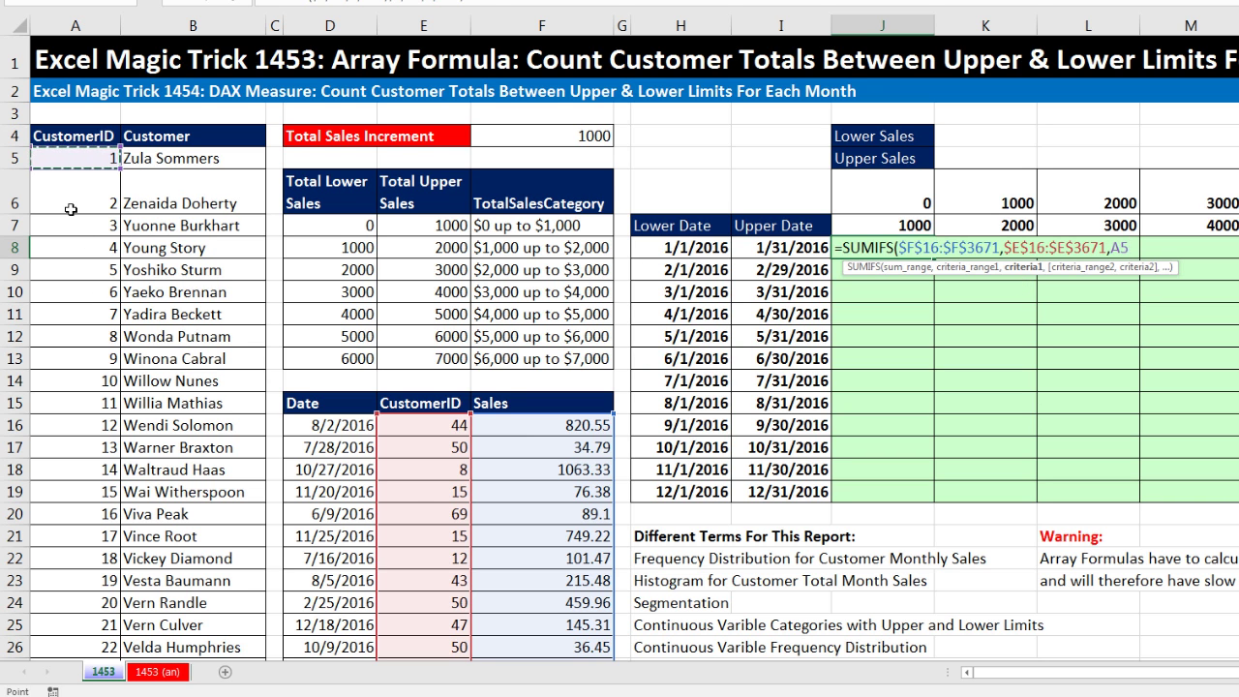
key(ctrl+shift+Down)
key(F4)
key(ctrl+BackSpace)
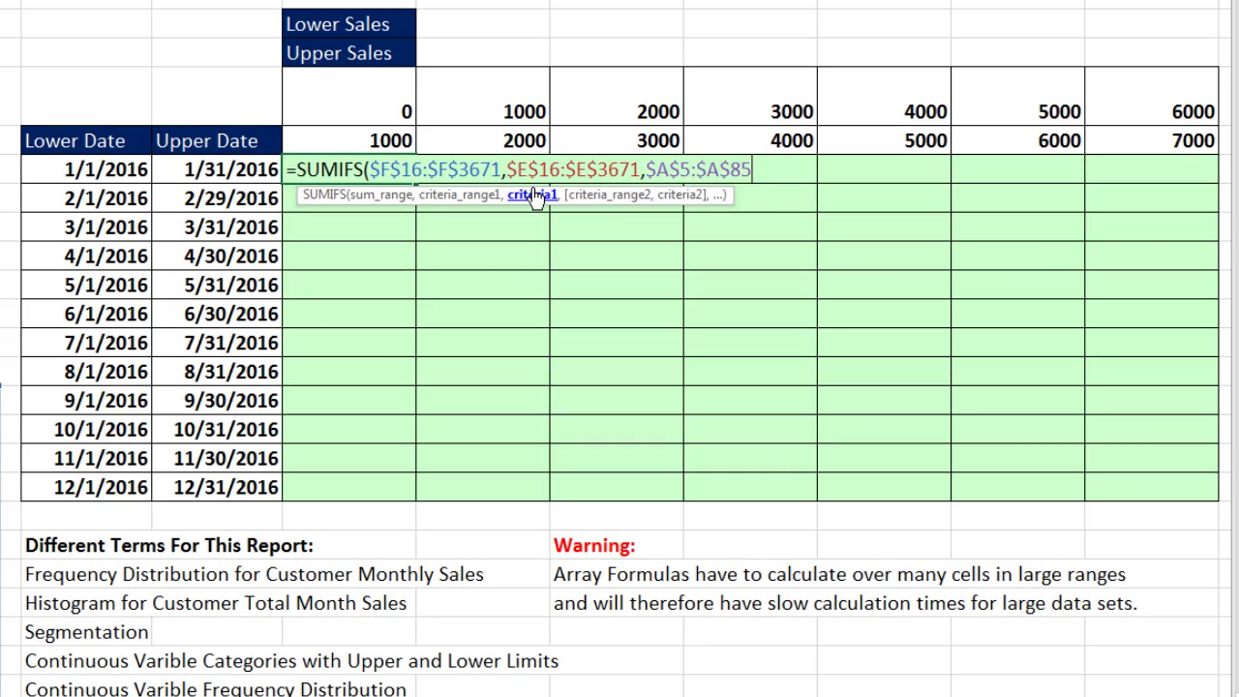
key(ctrl+shift+Left)
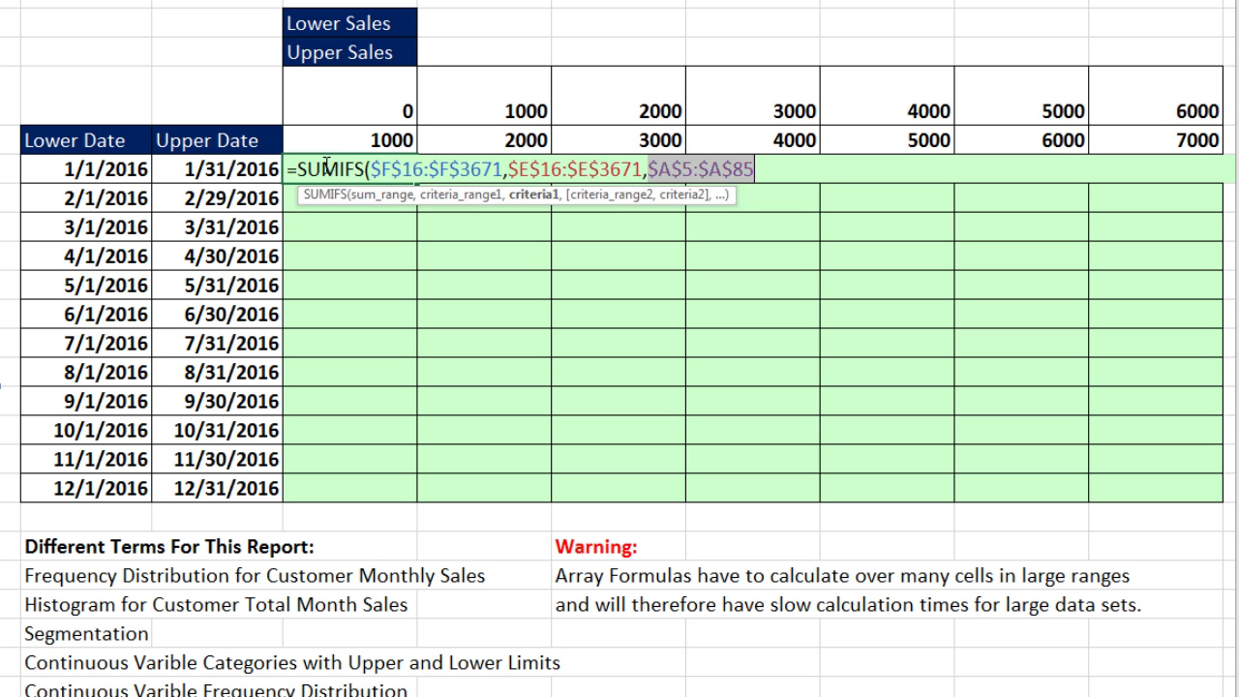
click(764, 170)
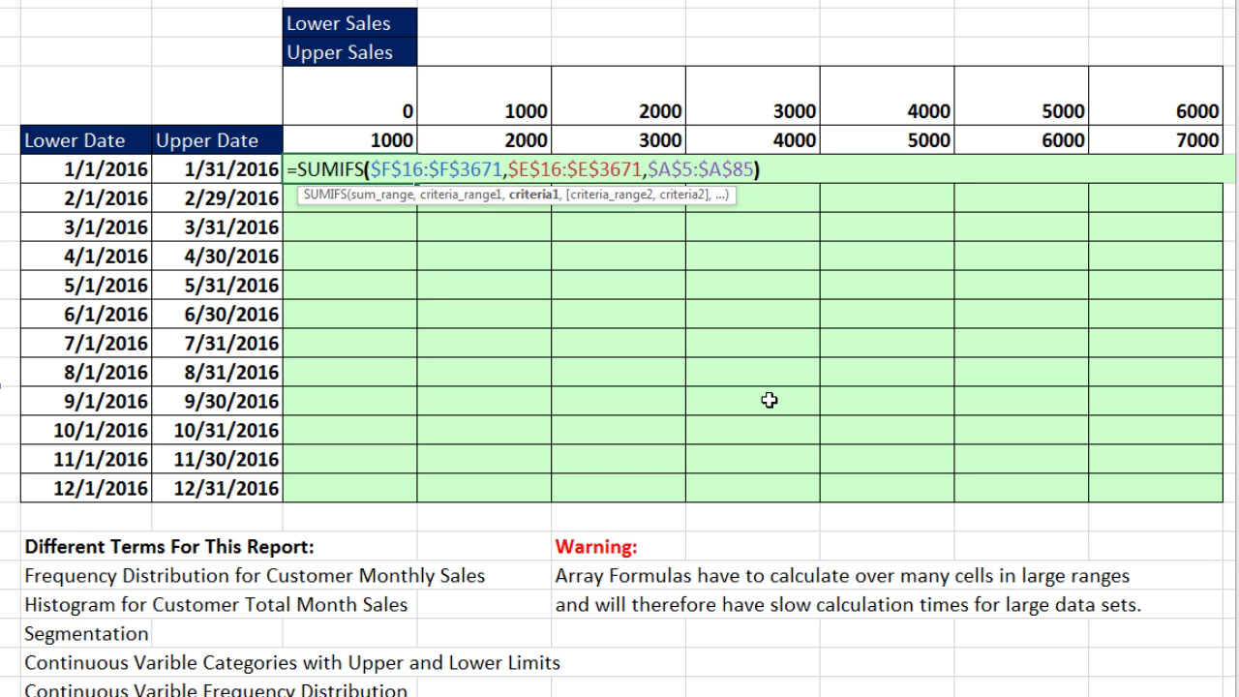
key(F9)
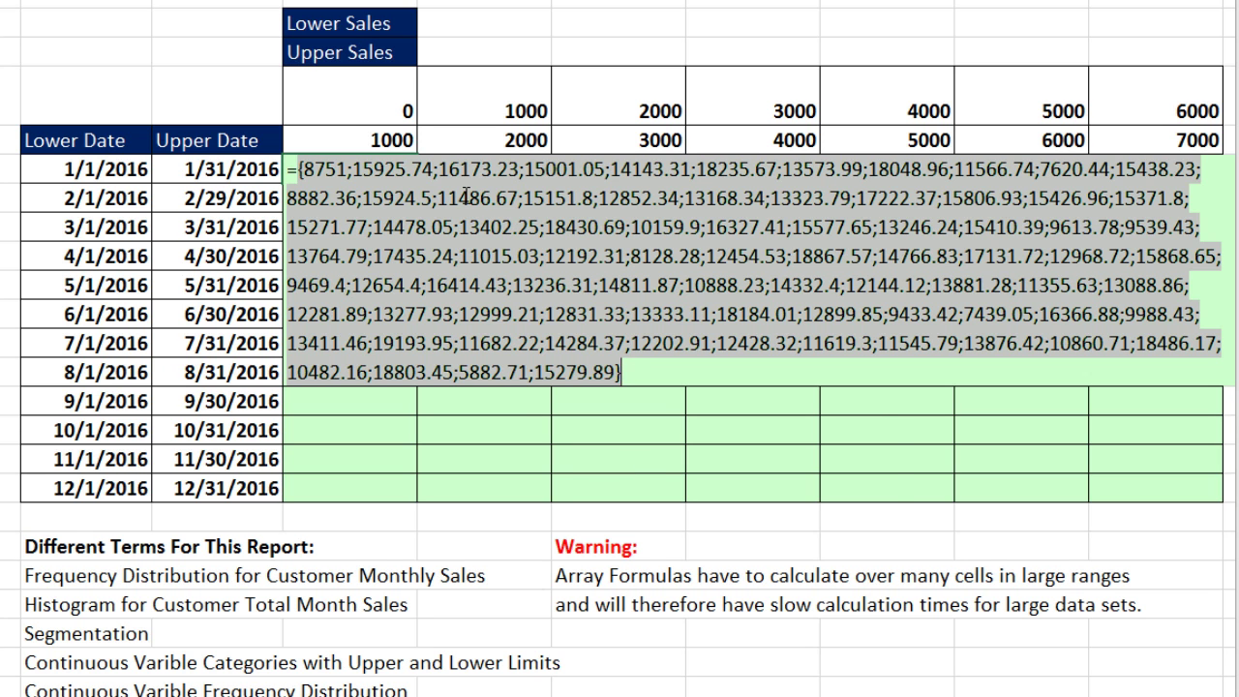
key(ctrl+z)
key(ctrl+z)
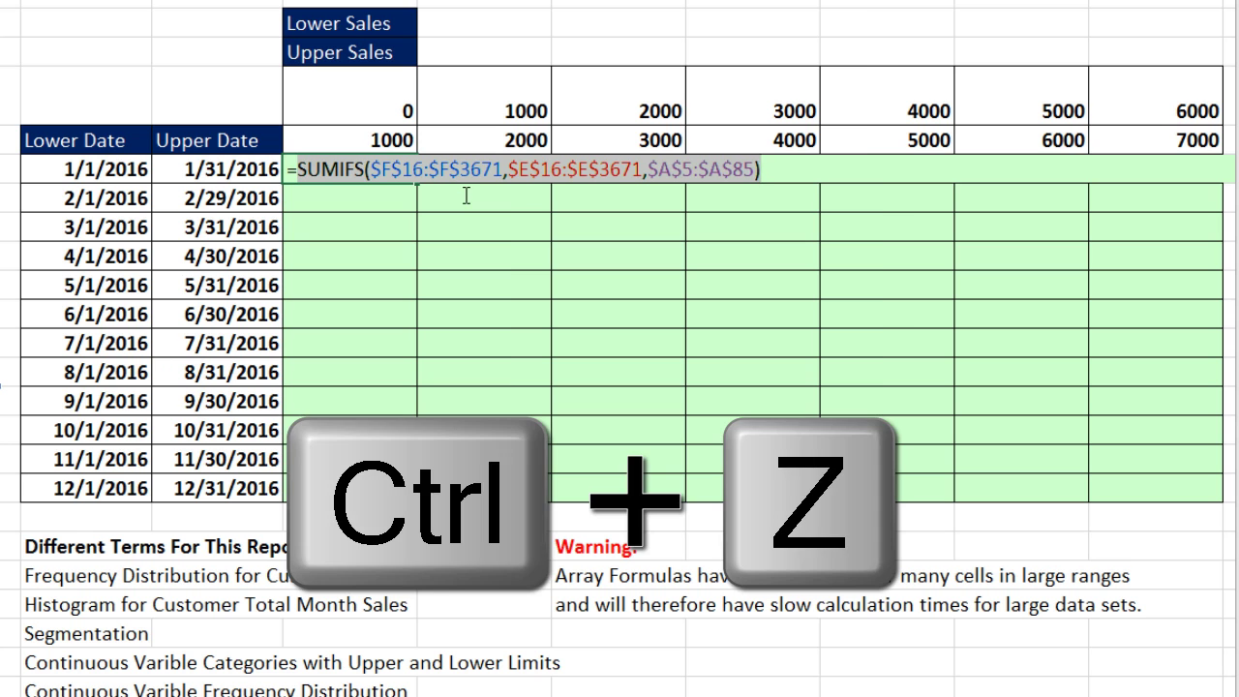
Step: Add the Date column $D$16:$D$3671 as the second criteria range and copy that reference
click(758, 171)
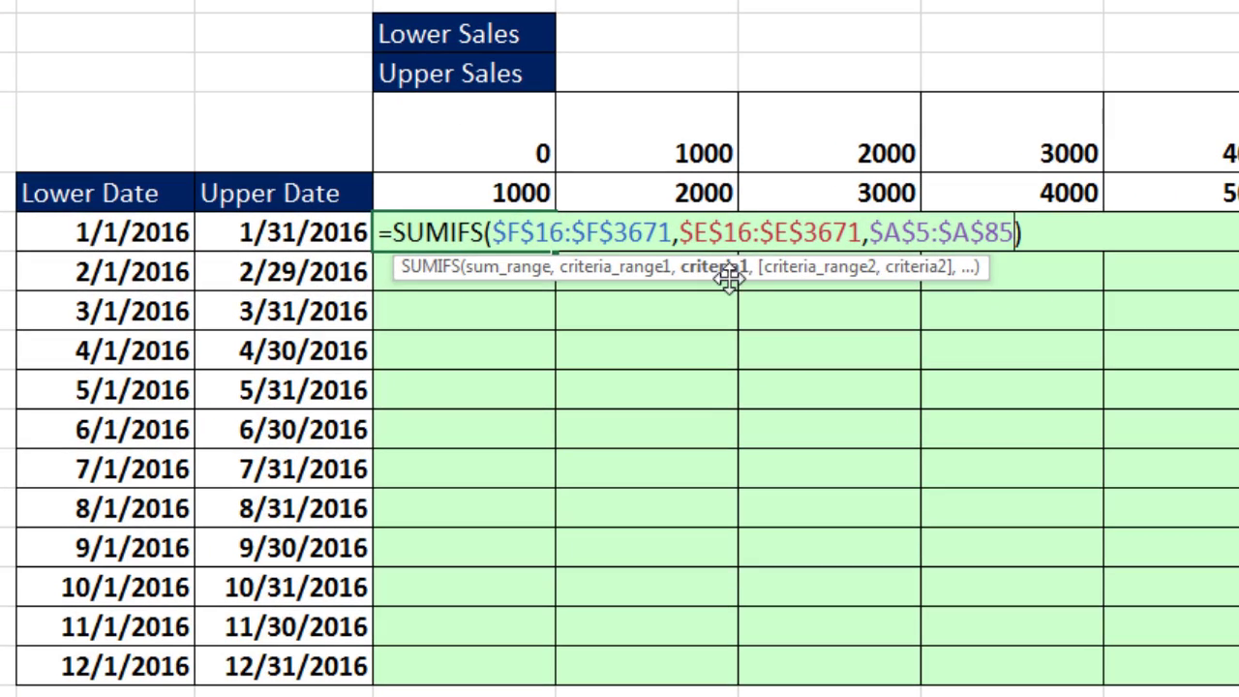
click(728, 281)
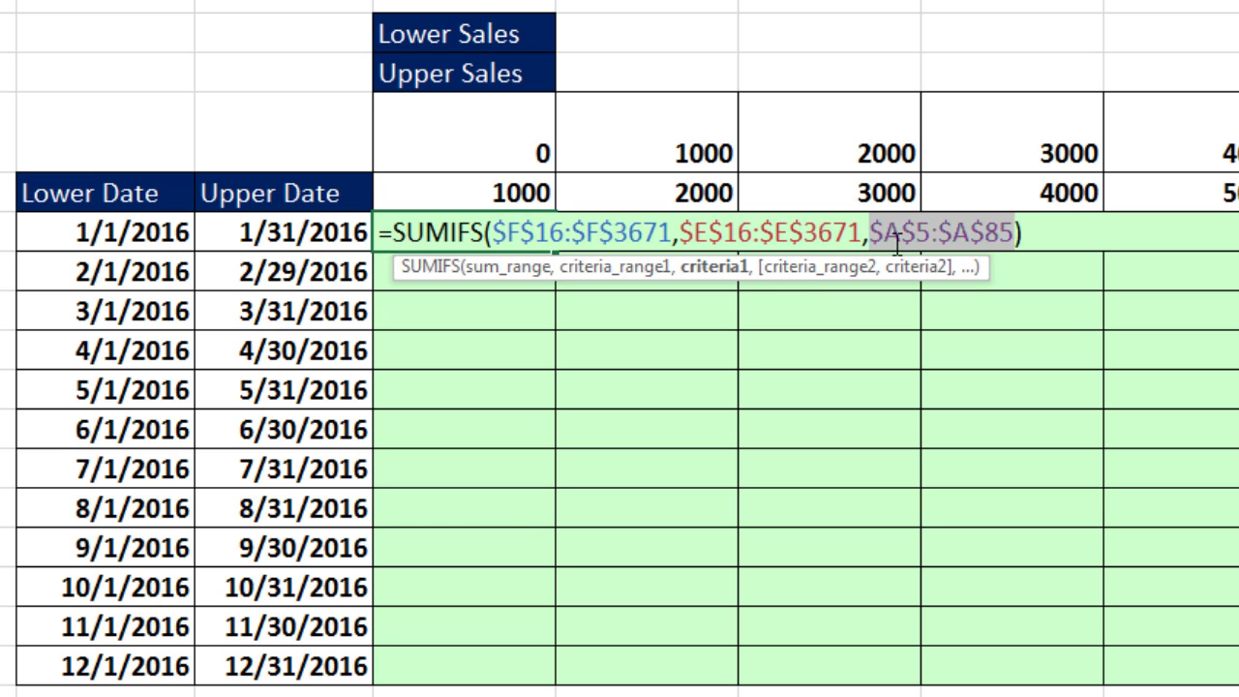
click(1011, 237)
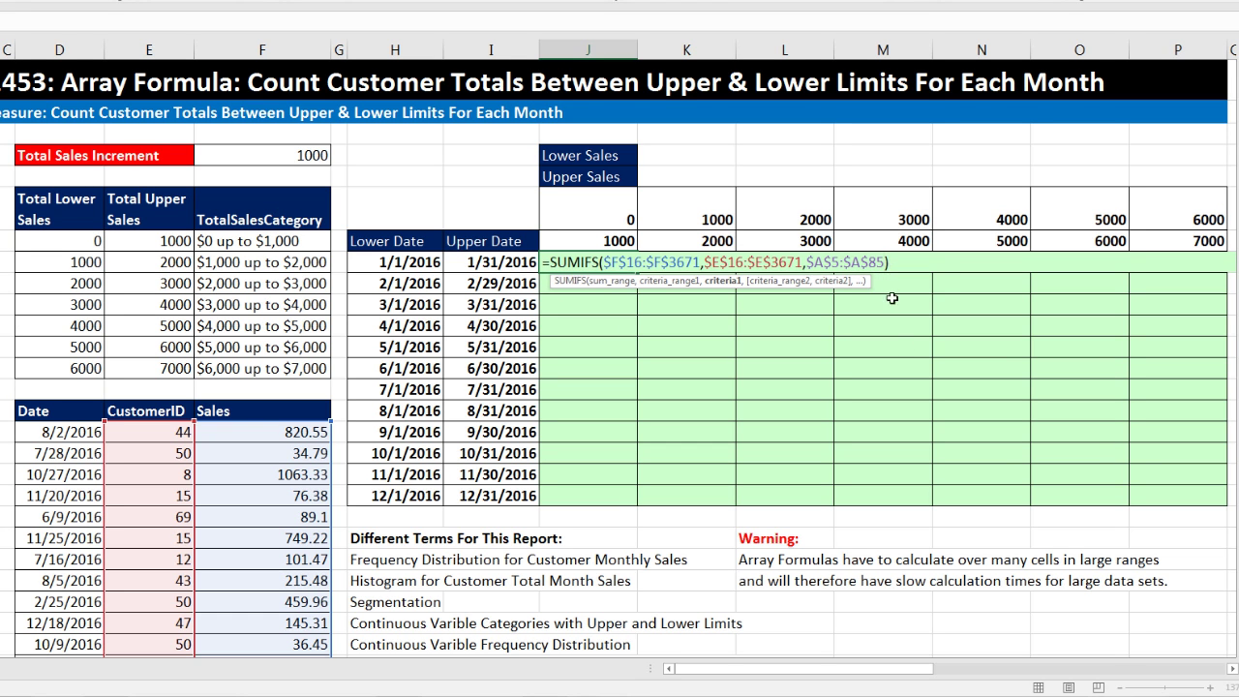
text(,)
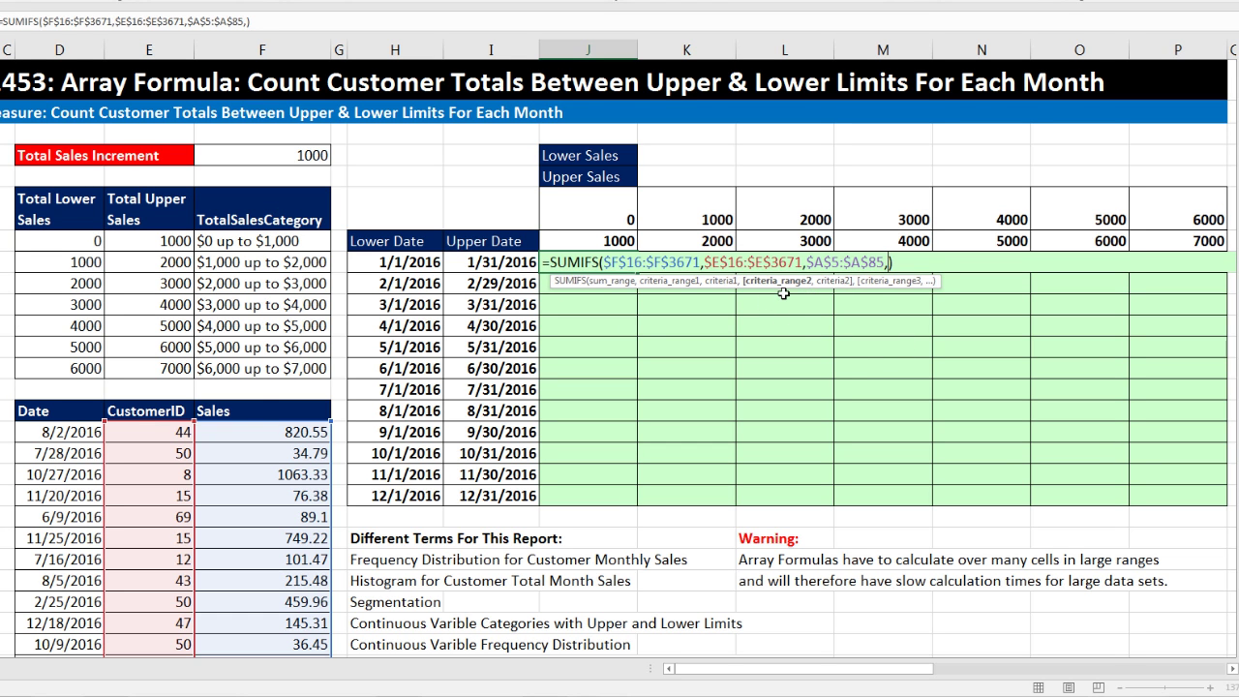
click(51, 433)
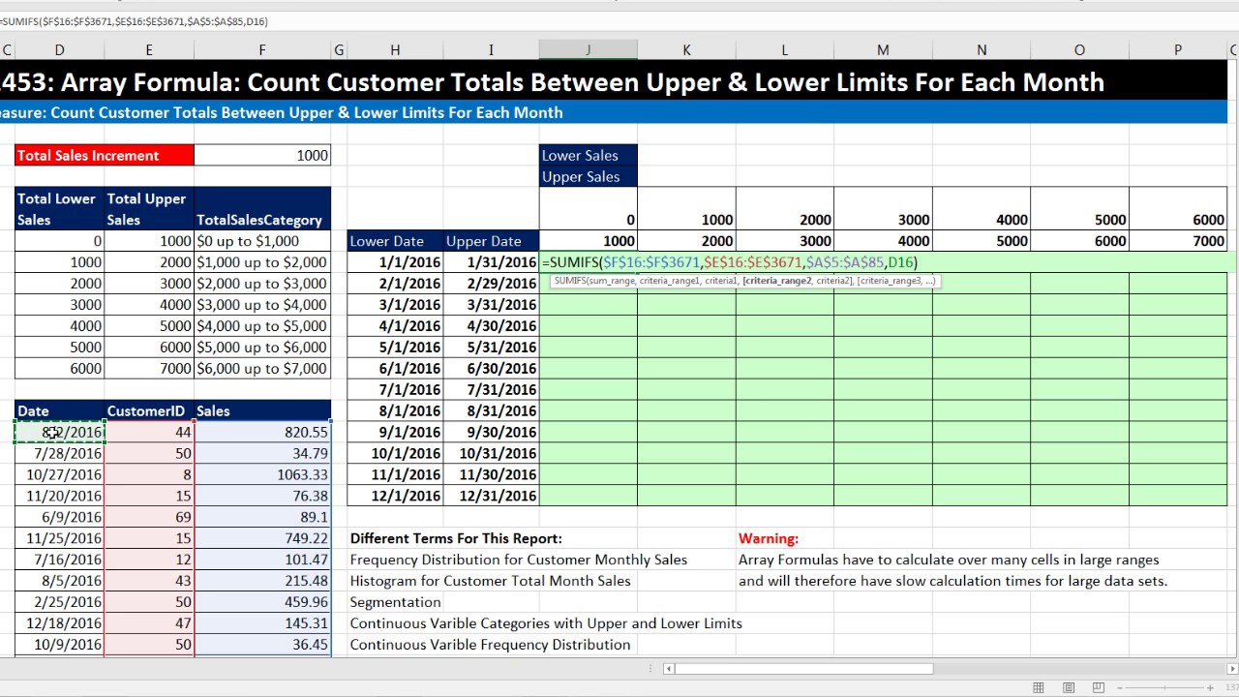
key(ctrl+shift+Down)
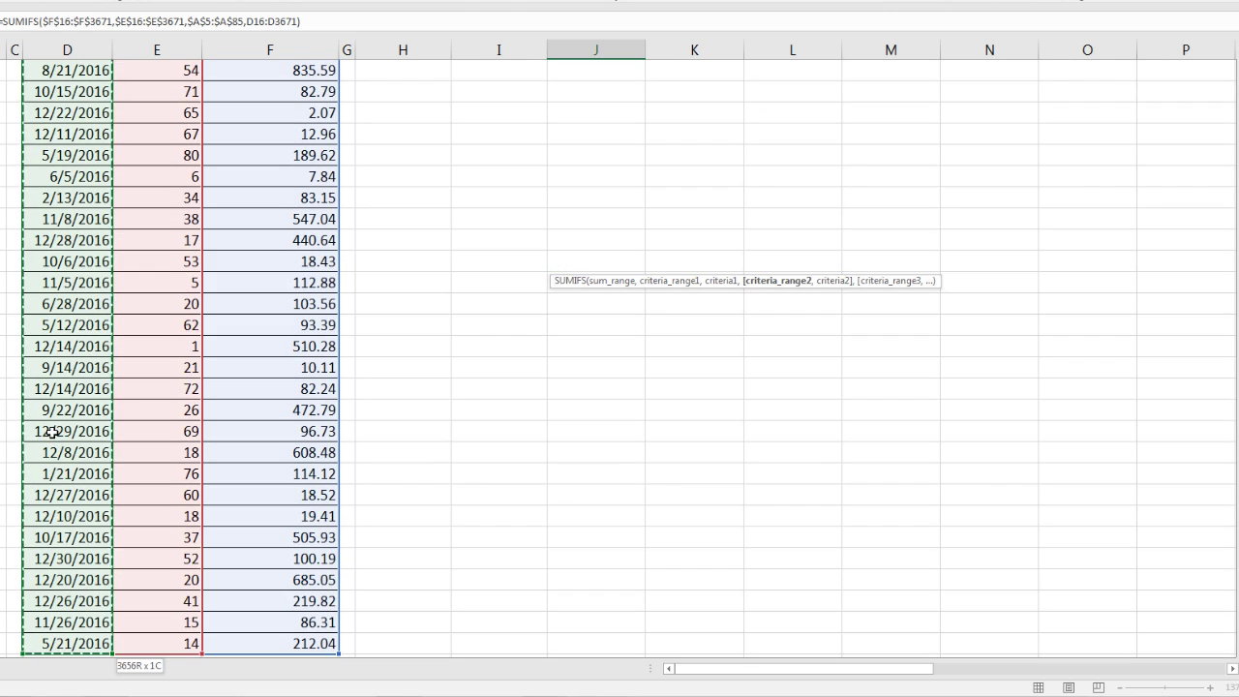
key(F4)
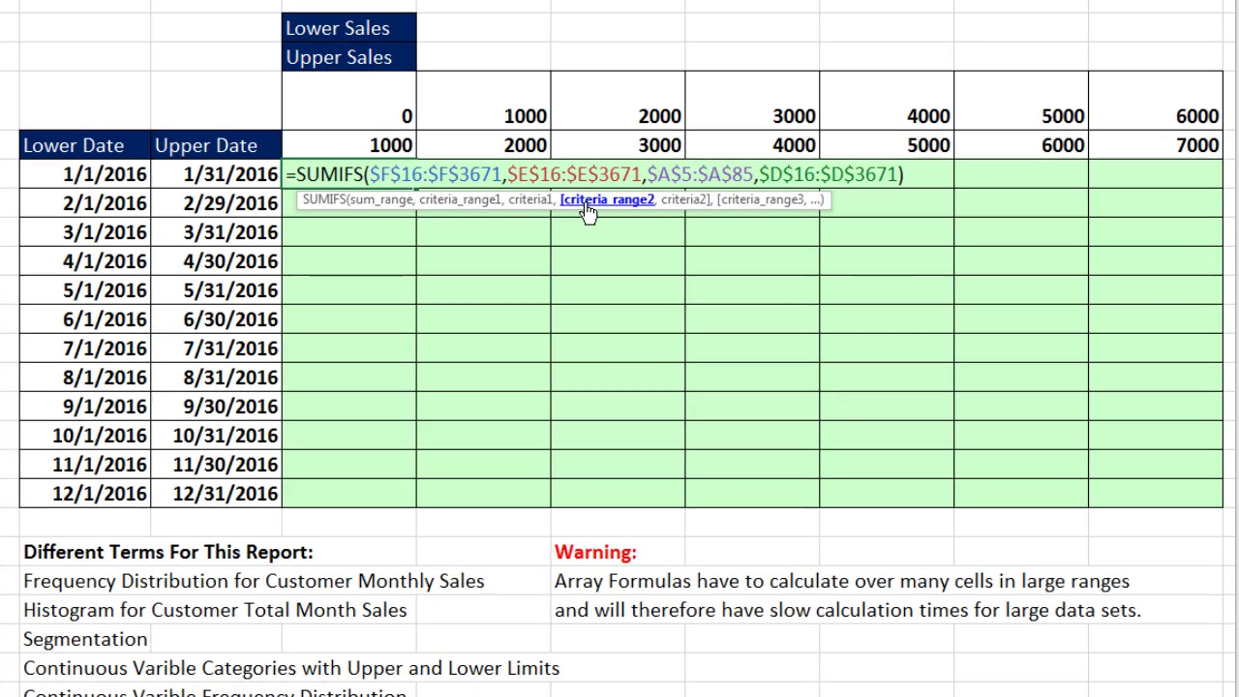
click(764, 281)
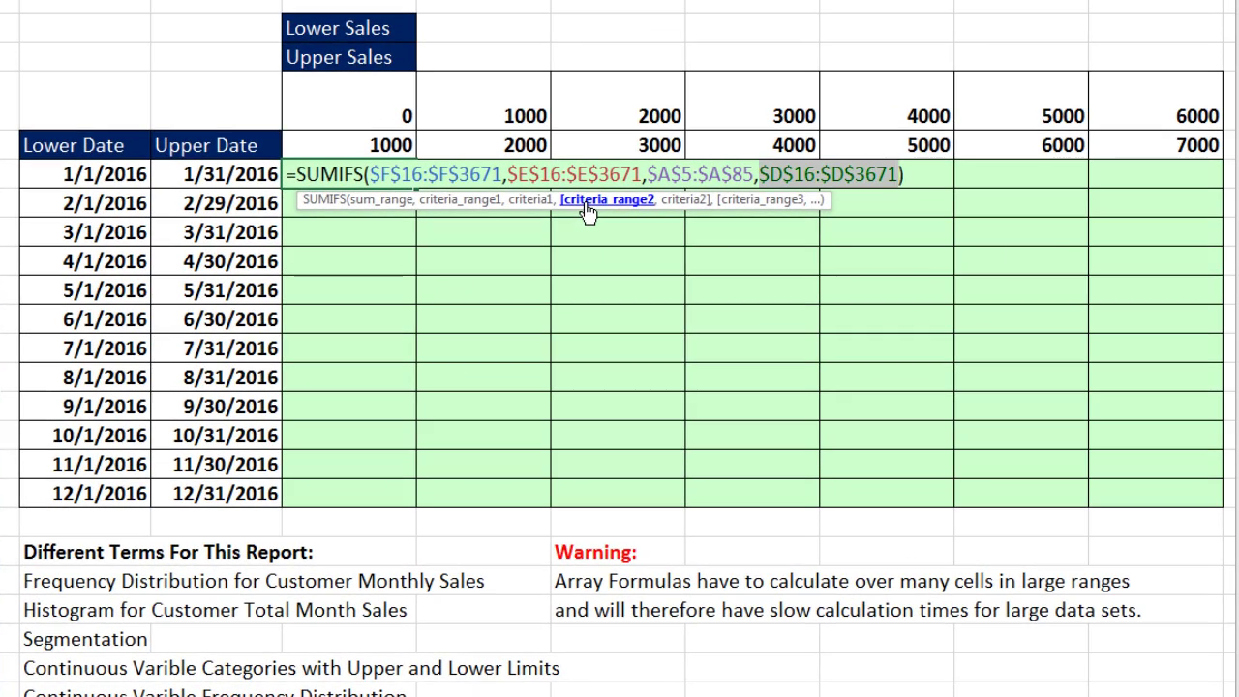
key(ctrl+c)
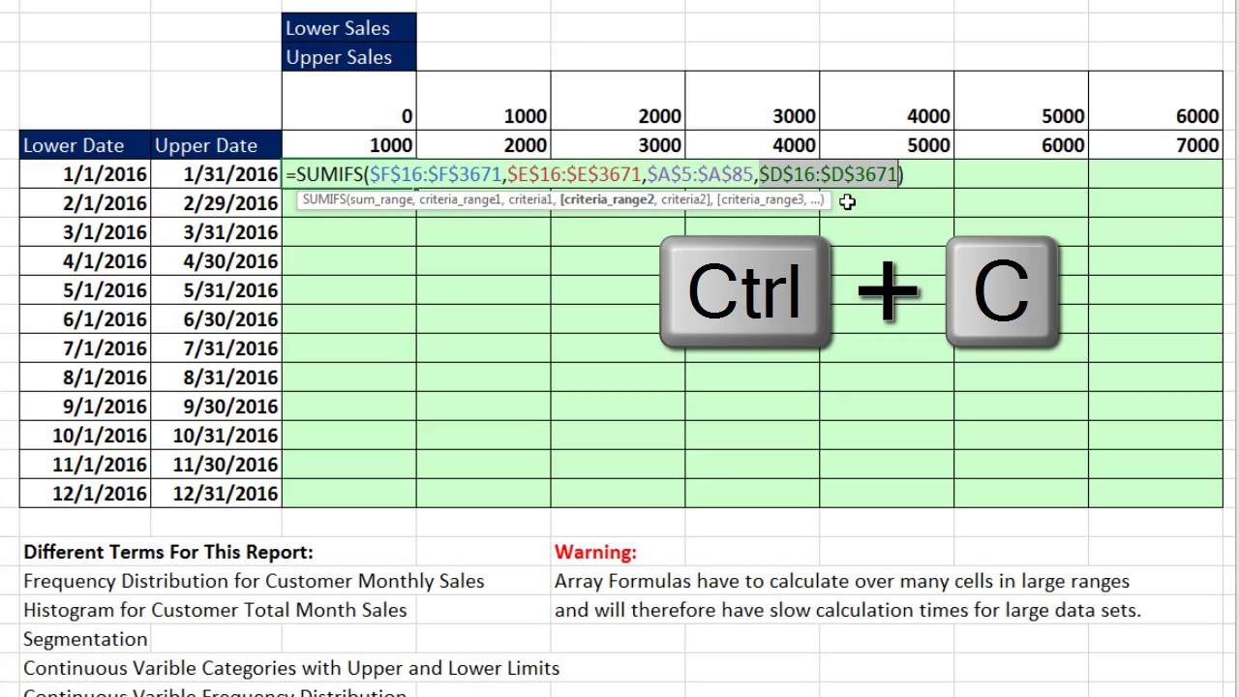
click(900, 175)
Step: Add the criterion ">="&$H8 so only dates from the month's lower date 1/1/2016 count
text(,)
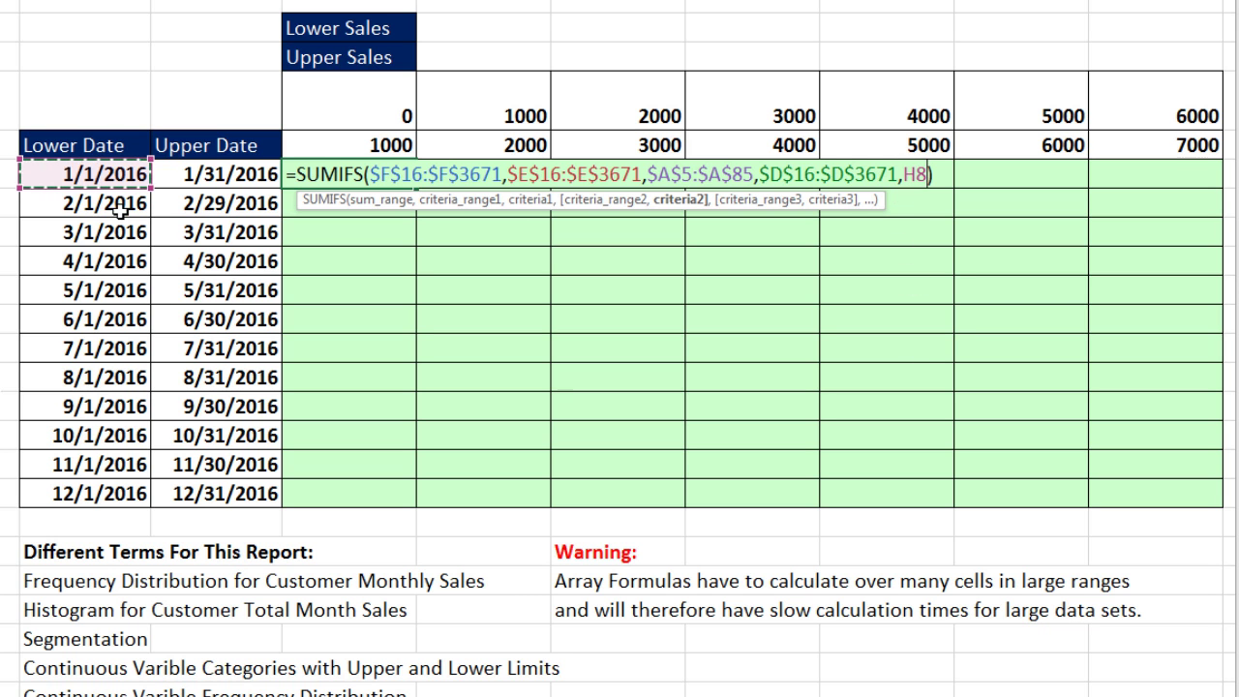
key(F4)
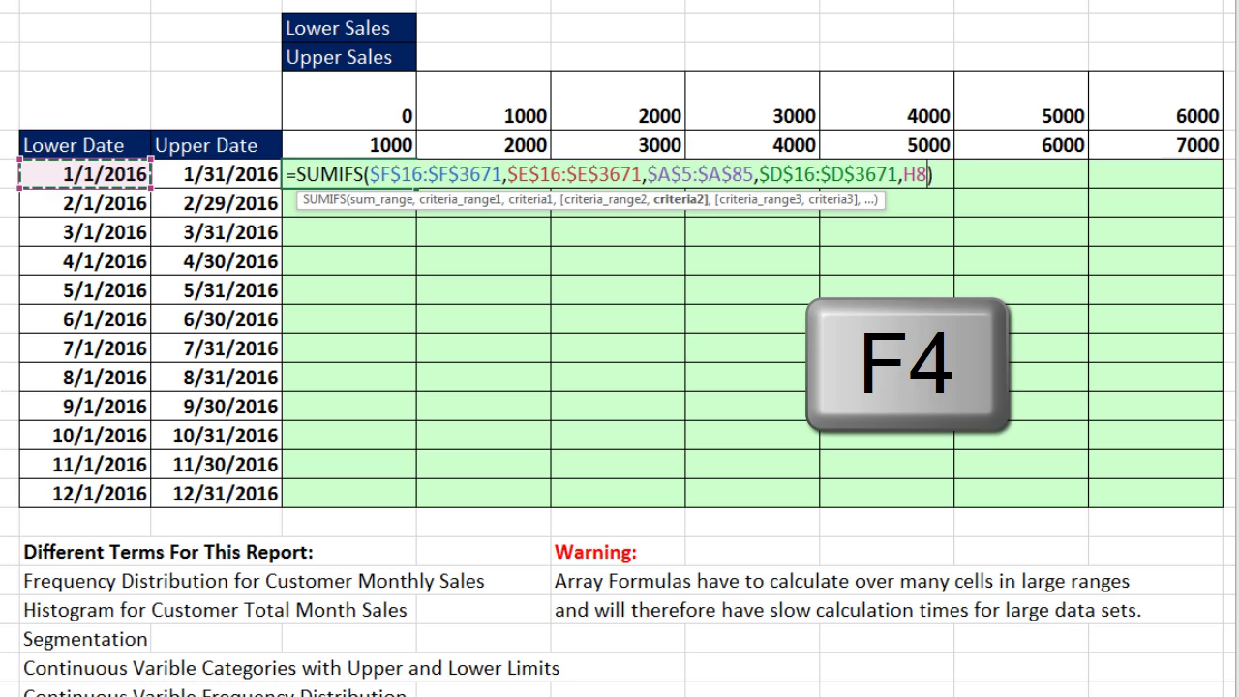
key(F4)
key(F4)
key(F4)
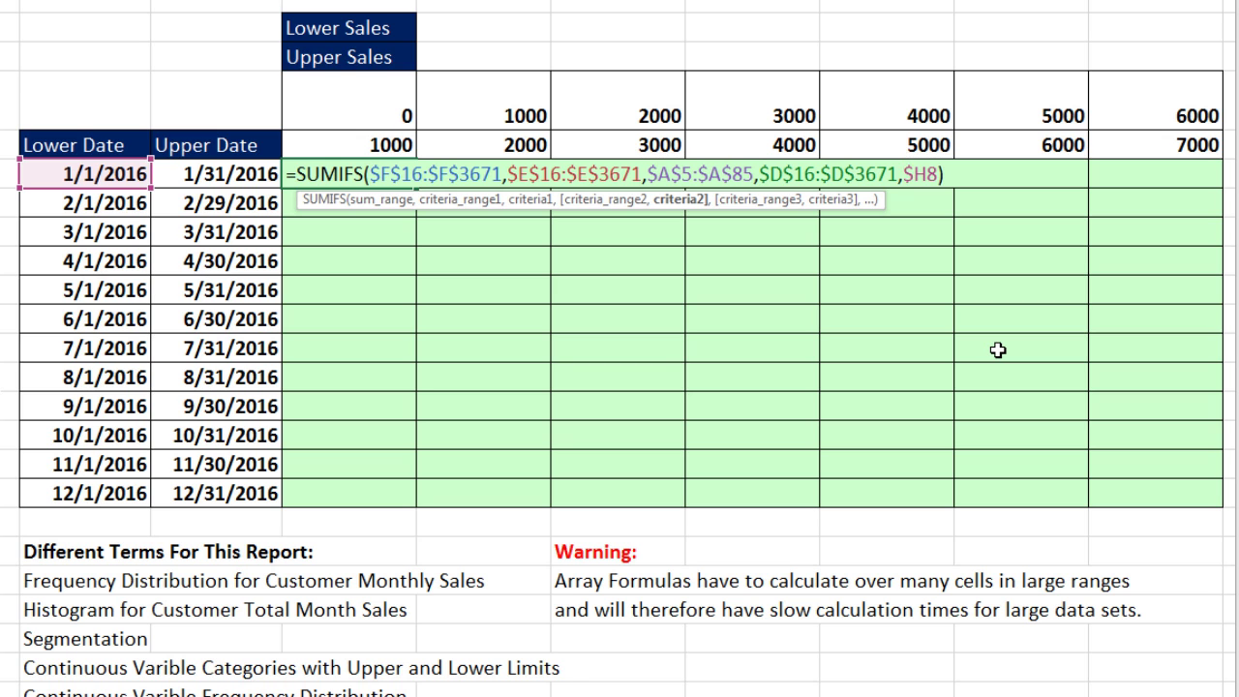
text(")
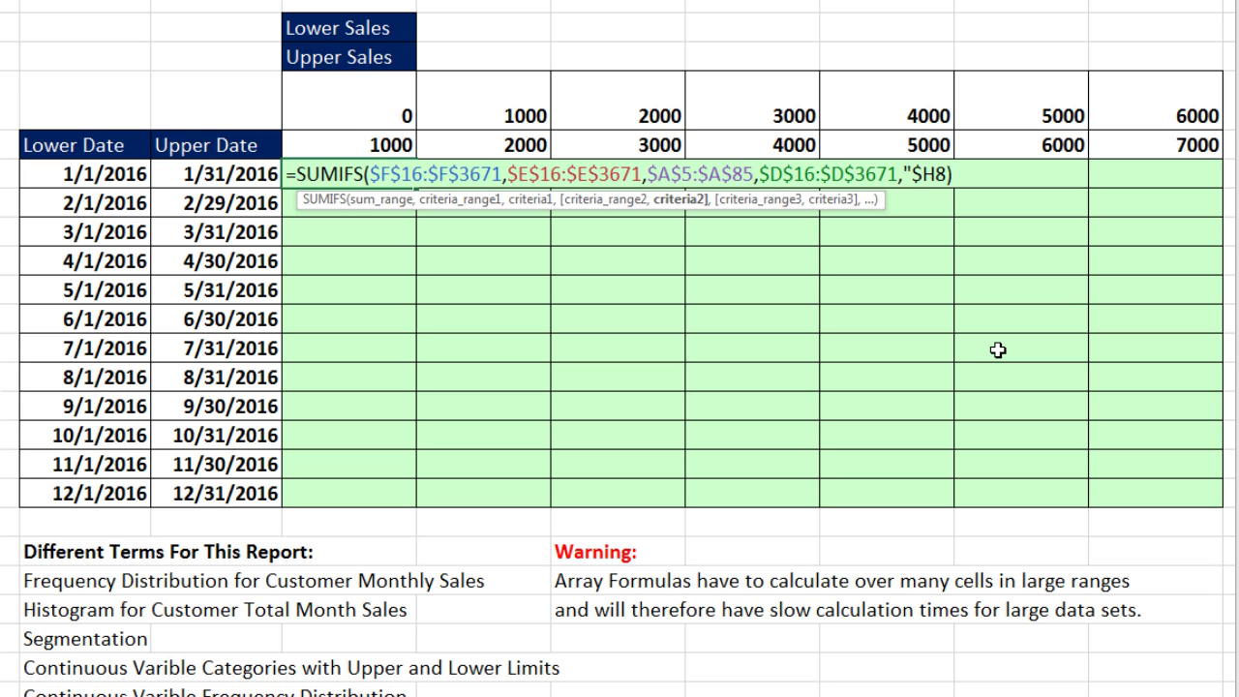
text(>=)
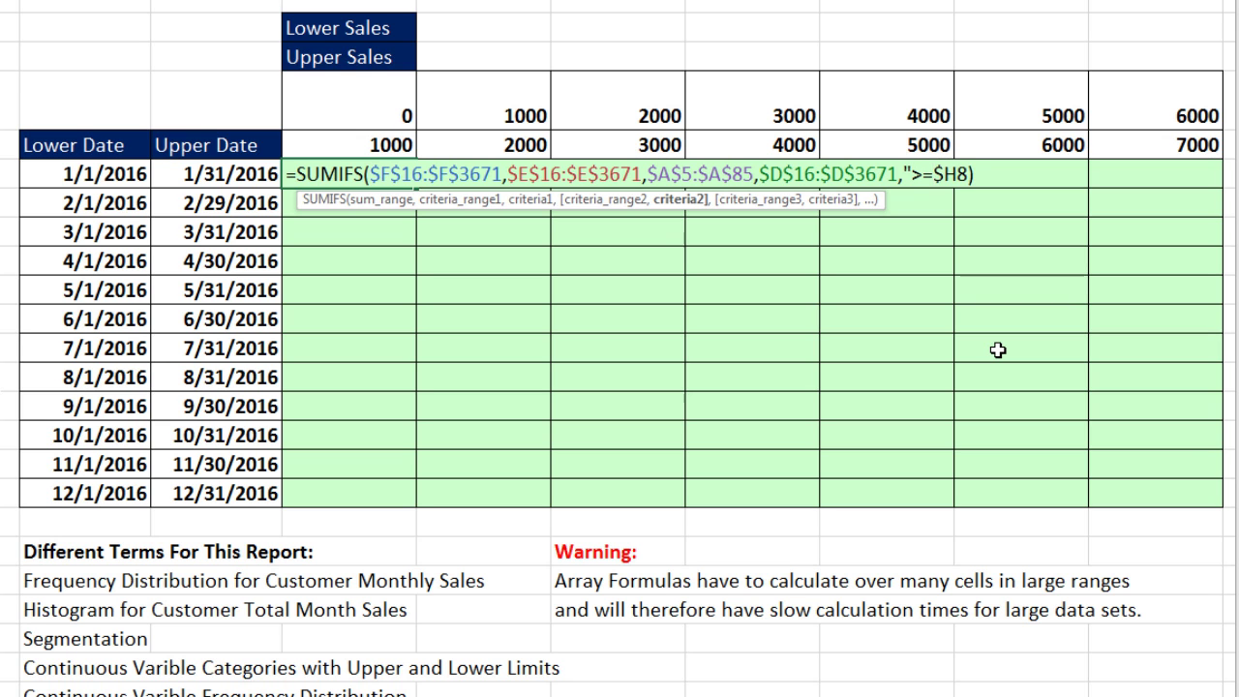
text("&)
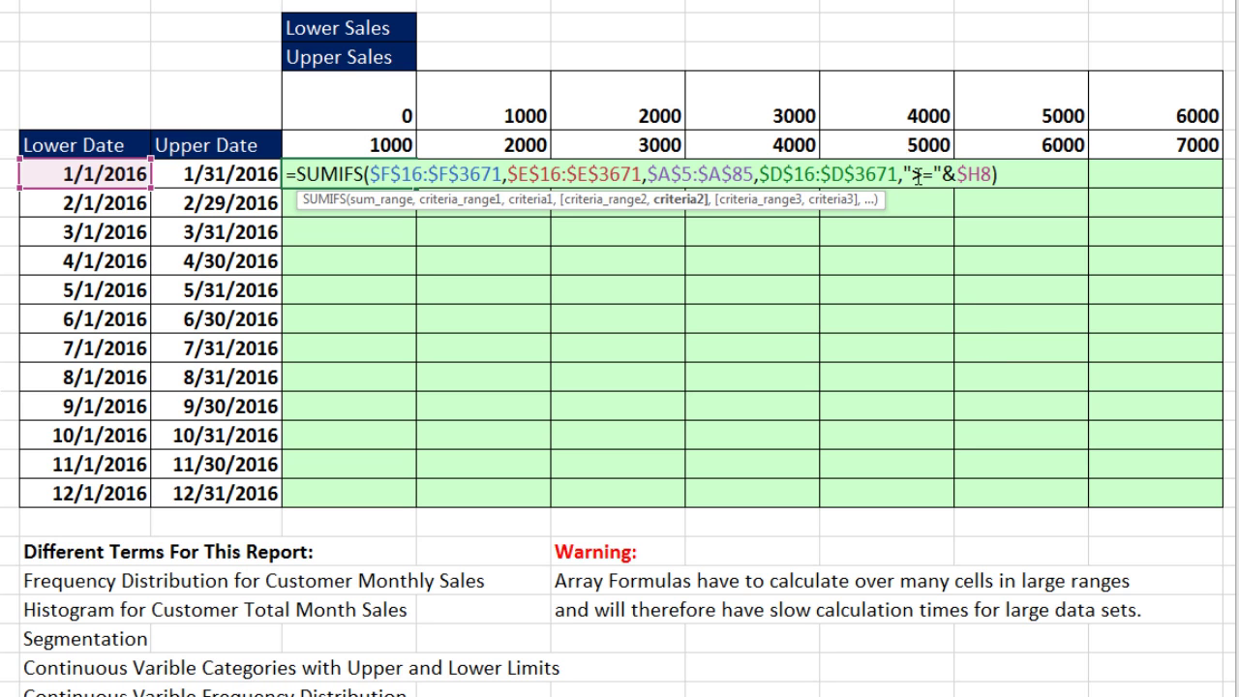
click(688, 202)
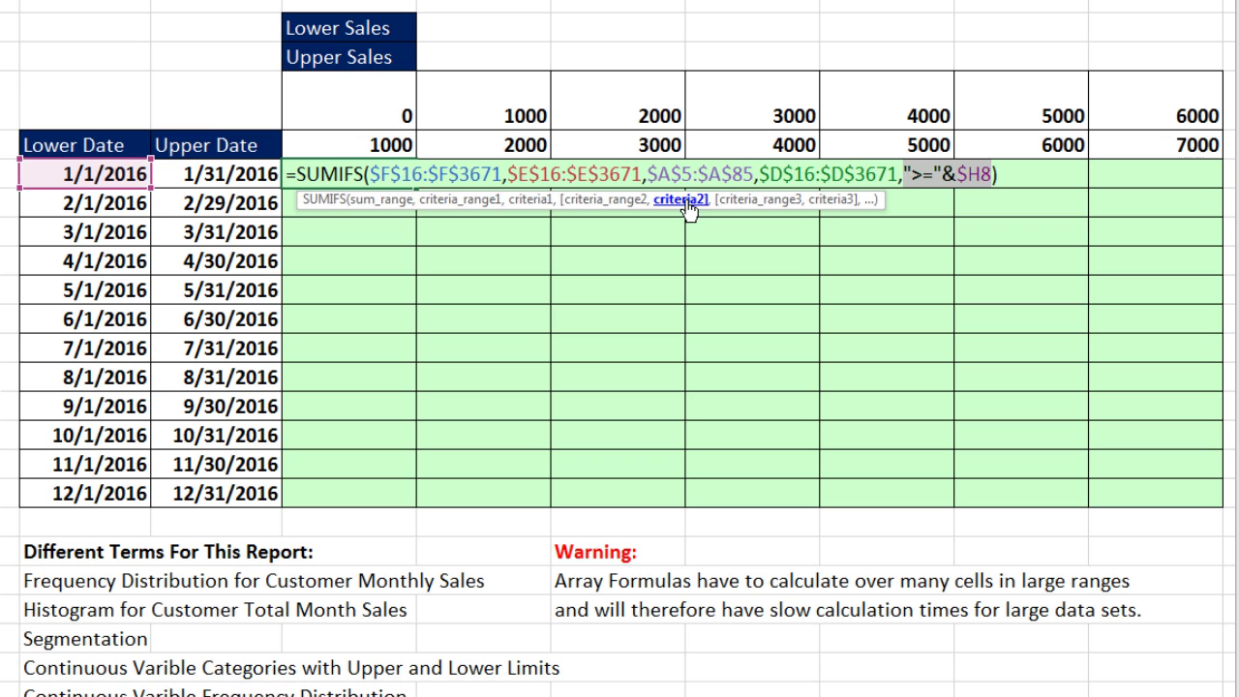
click(996, 175)
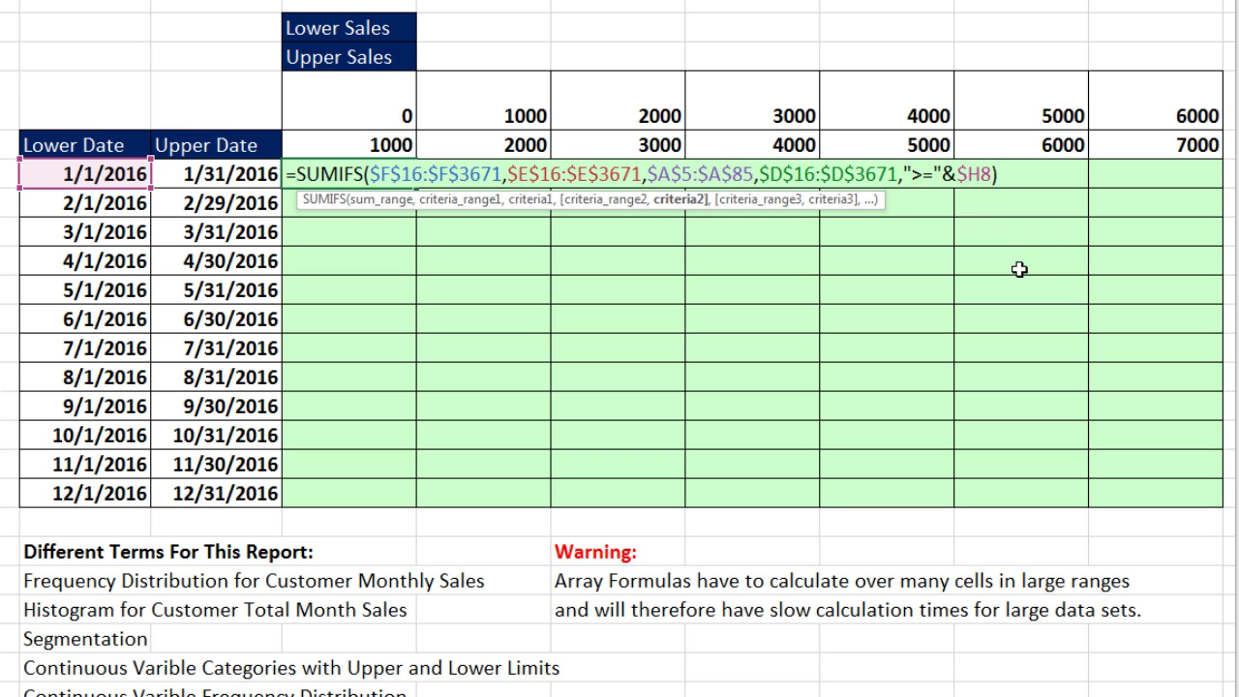
Step: Reuse the Date range with "<="&$I8 as the upper-date criterion and enter the formula, returning 1060.1
text(,)
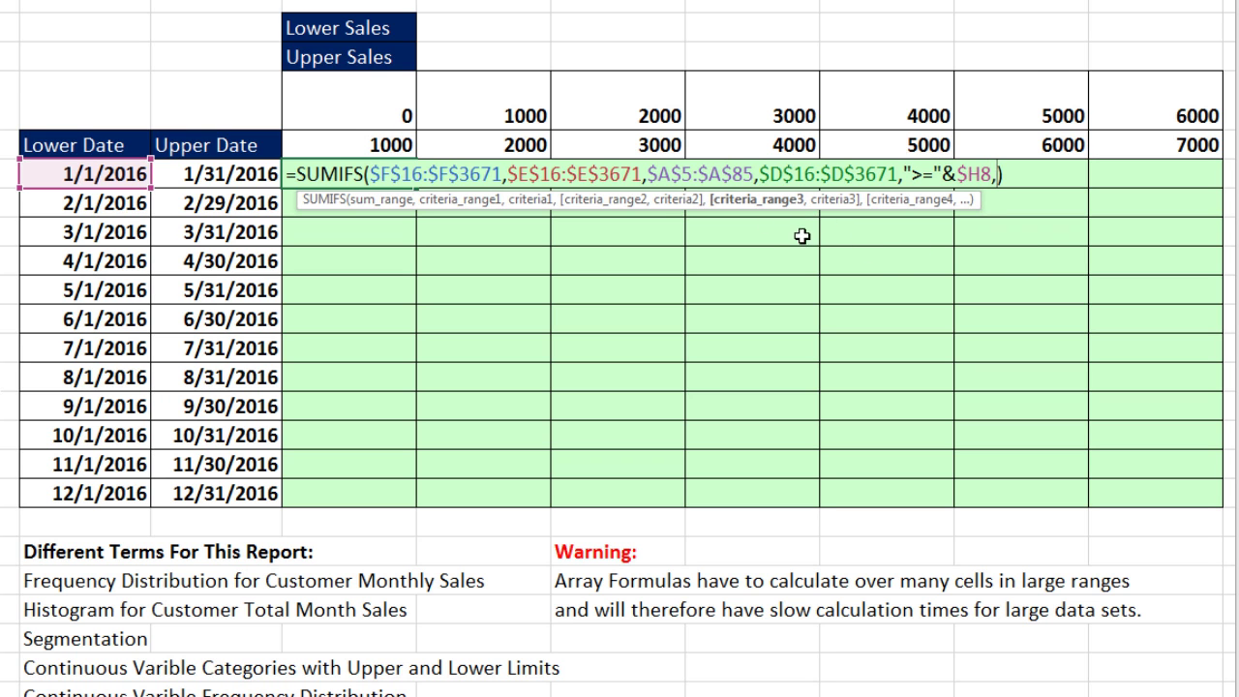
key(ctrl+v)
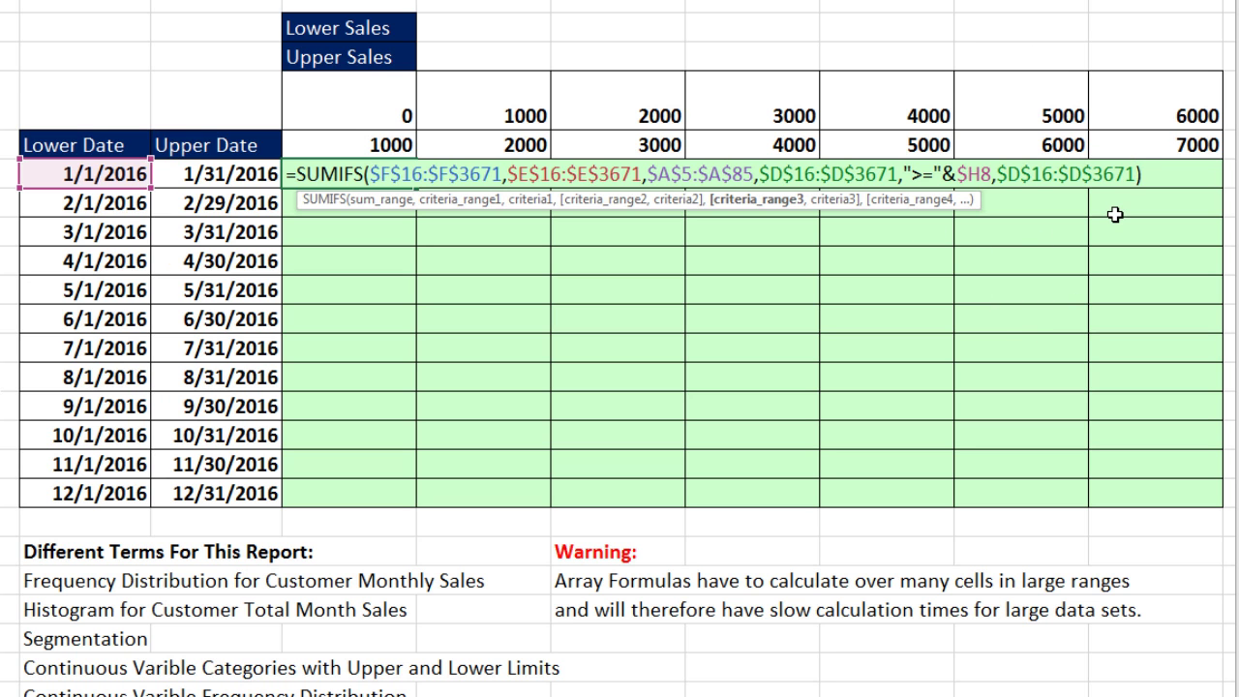
text(,)
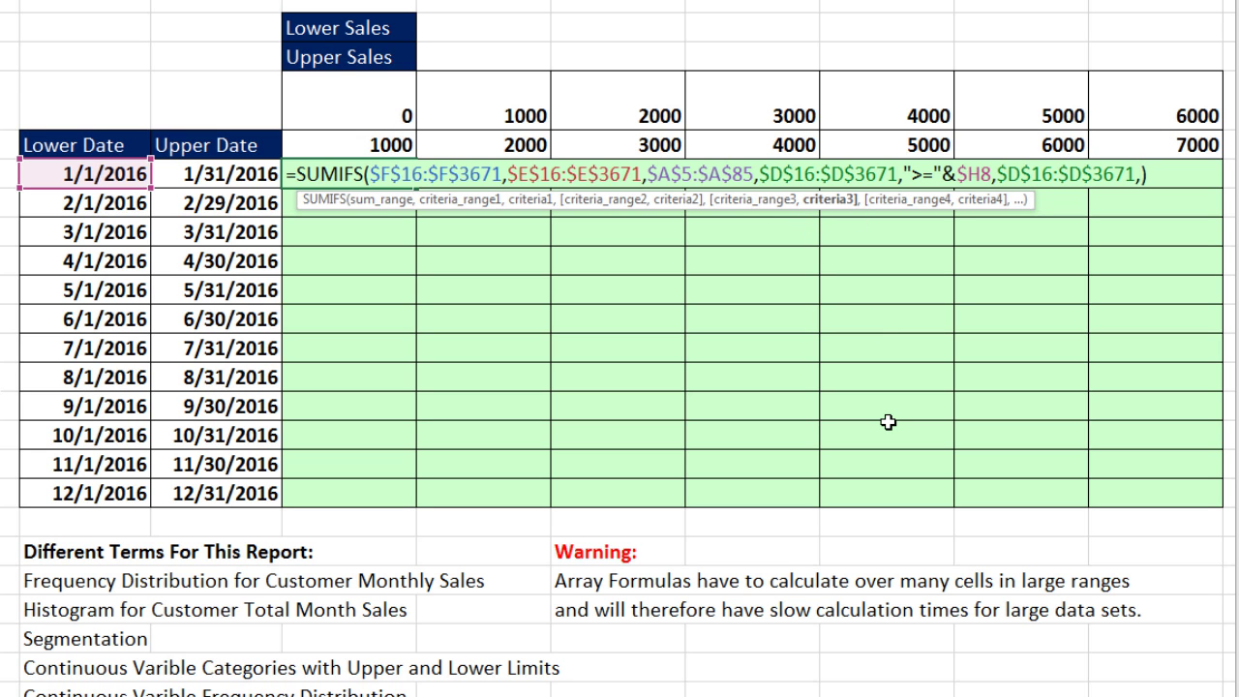
text("<="&)
click(213, 174)
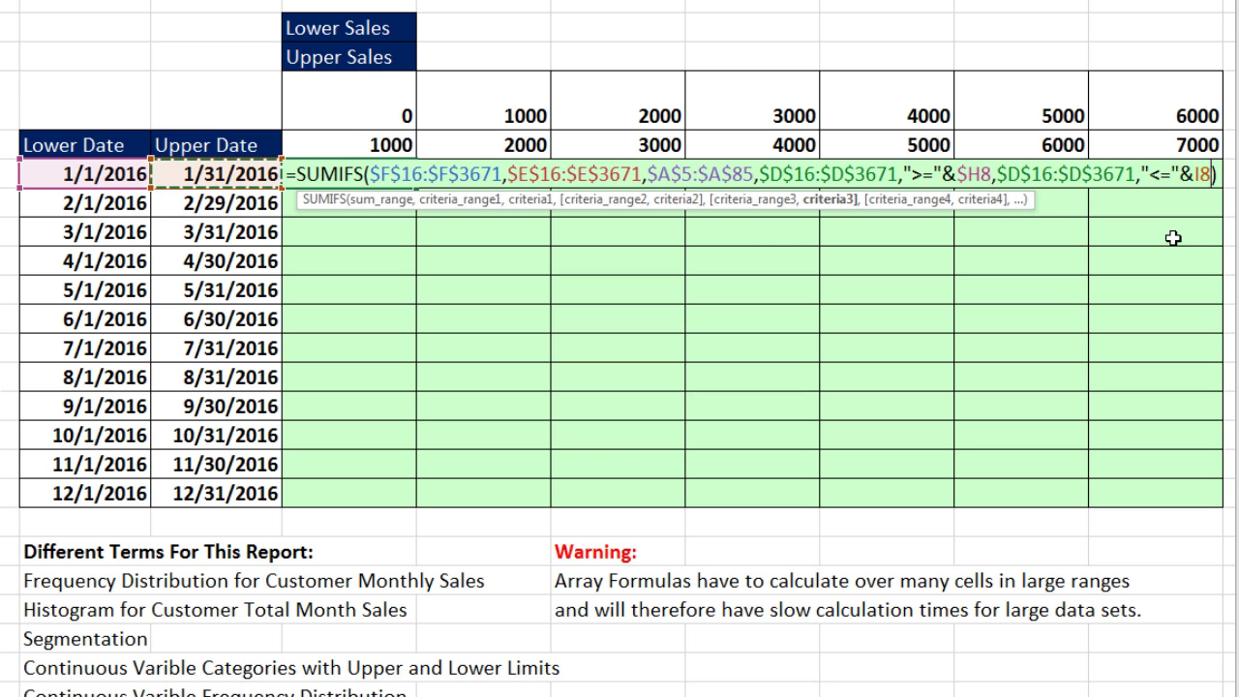
key(F4)
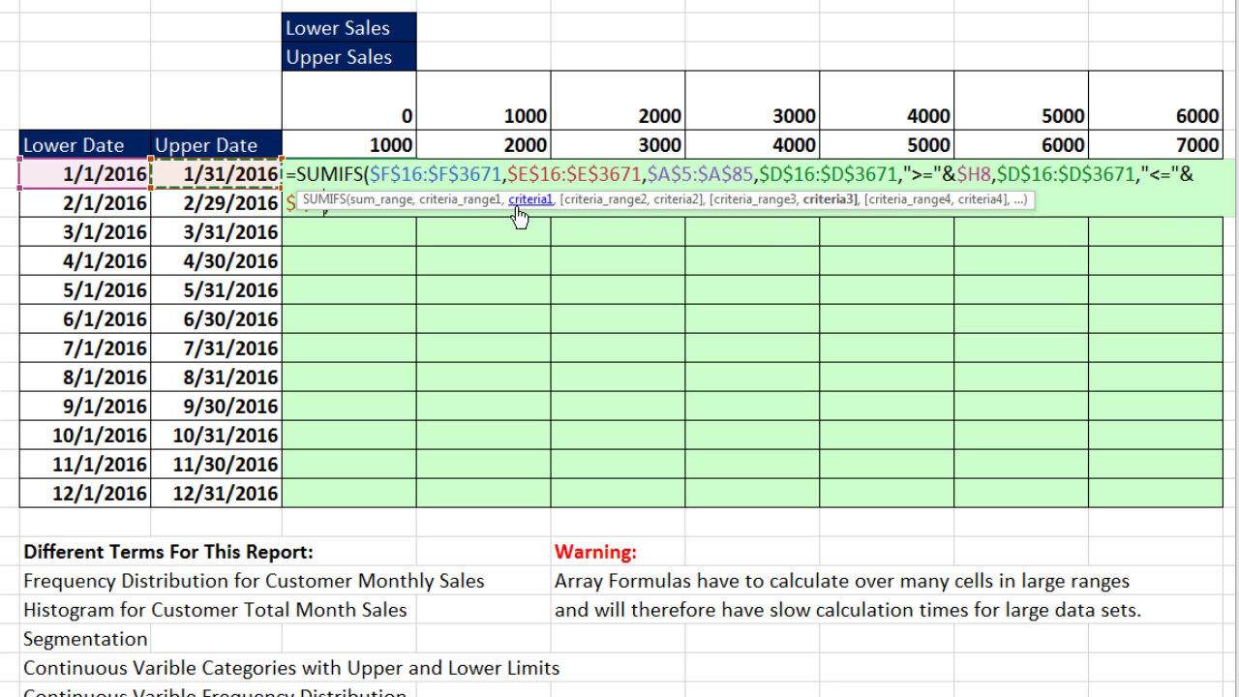
drag(505, 201, 334, 237)
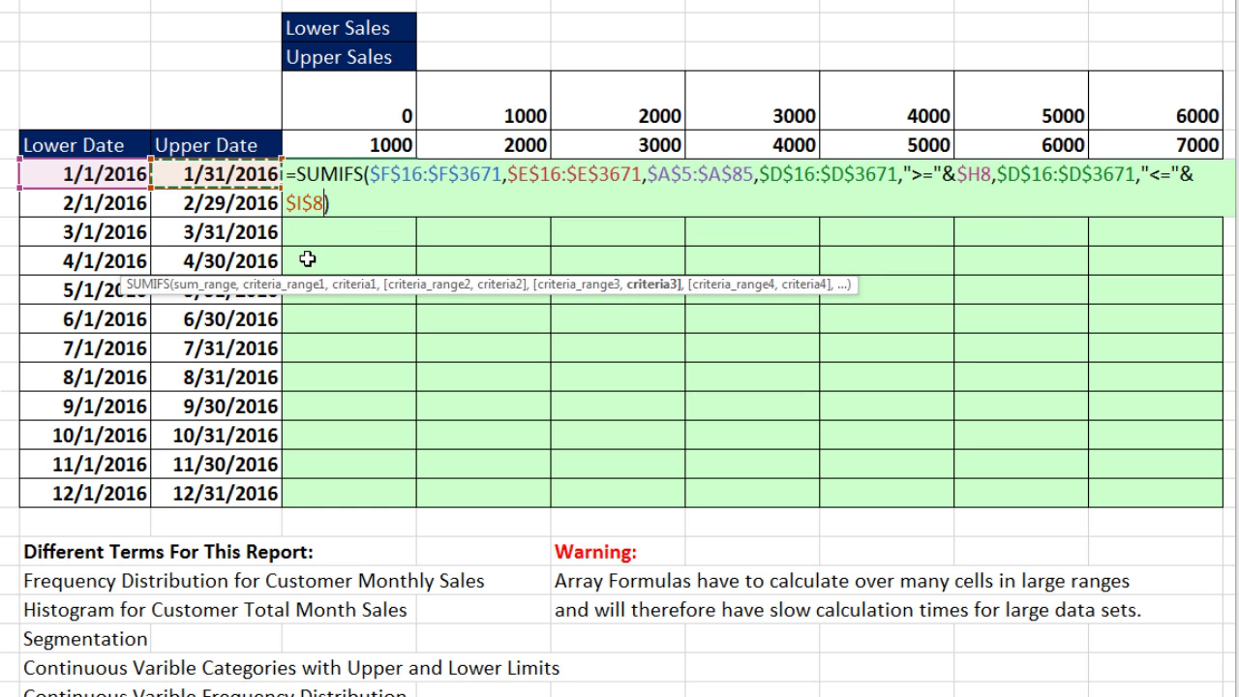
key(F4)
key(F4)
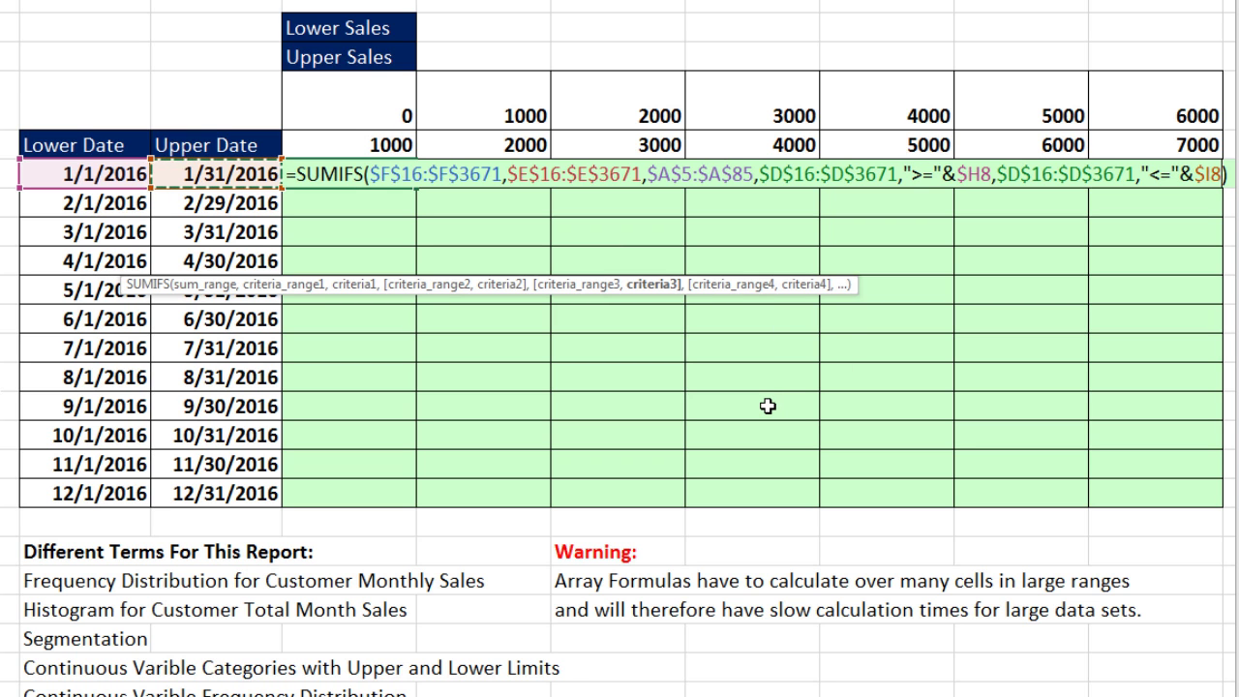
key(ctrl+Return)
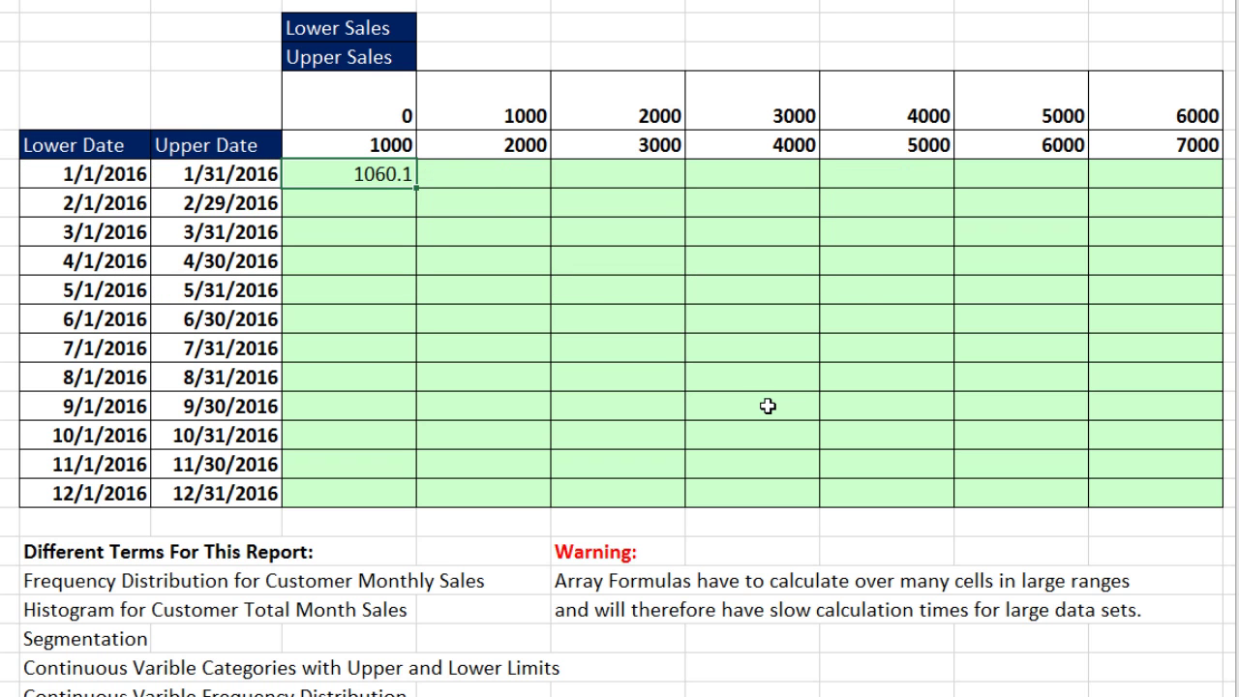
Step: Fill the January formula across the 12×7 grid and inspect a July cell's evaluated array
drag(416, 188, 1219, 501)
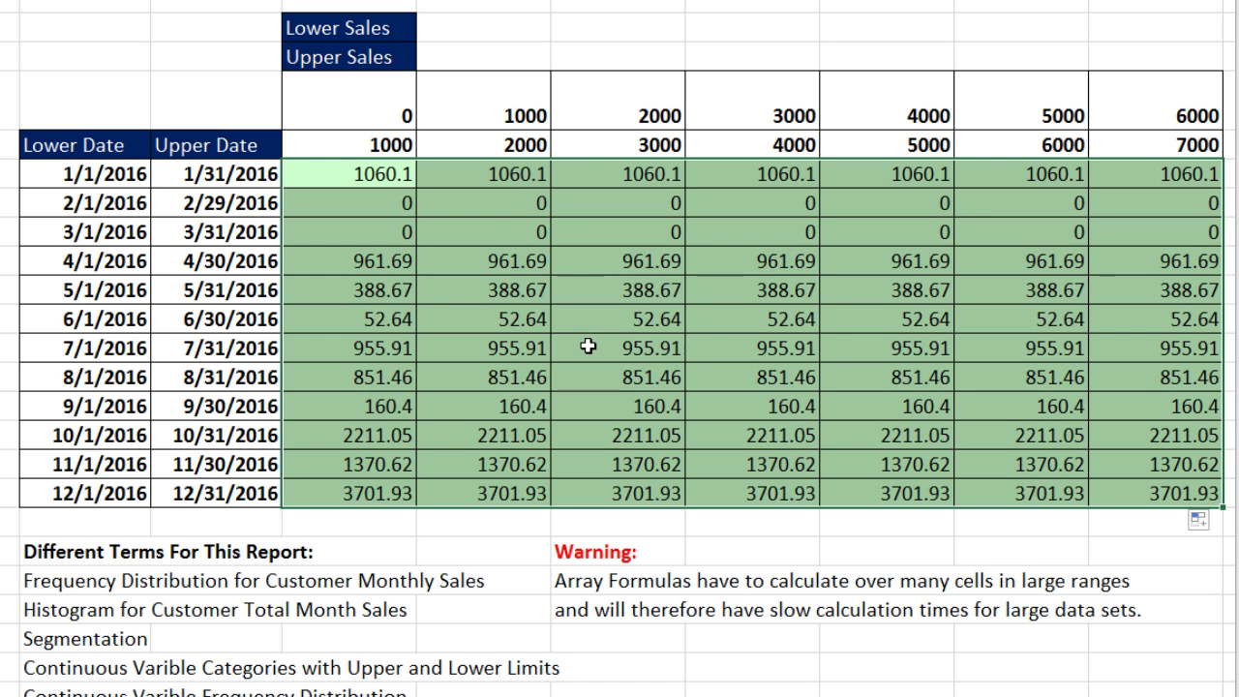
click(588, 347)
key(F2)
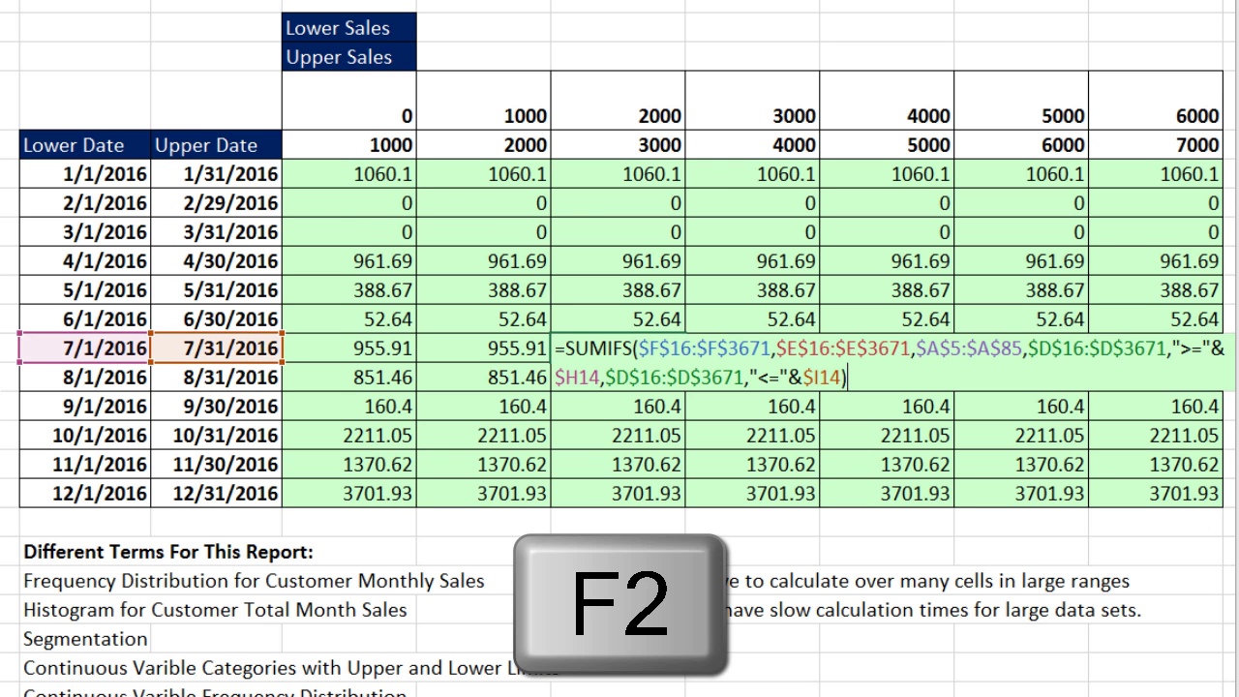
key(F9)
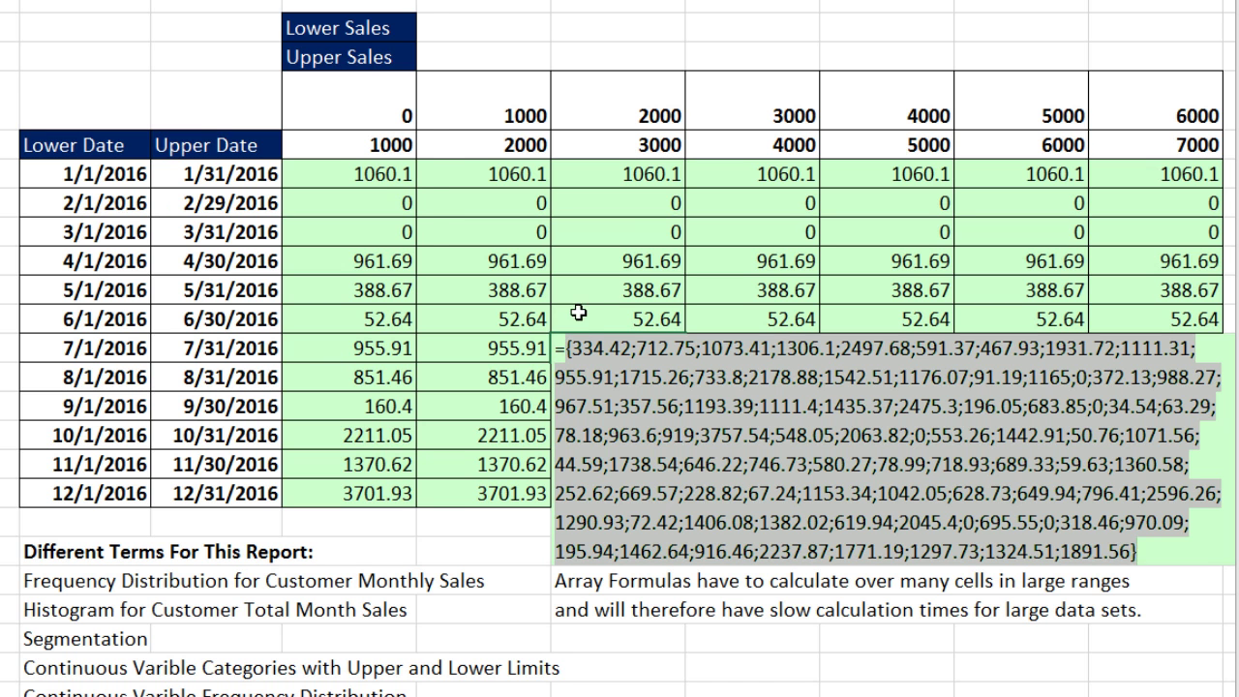
key(Escape)
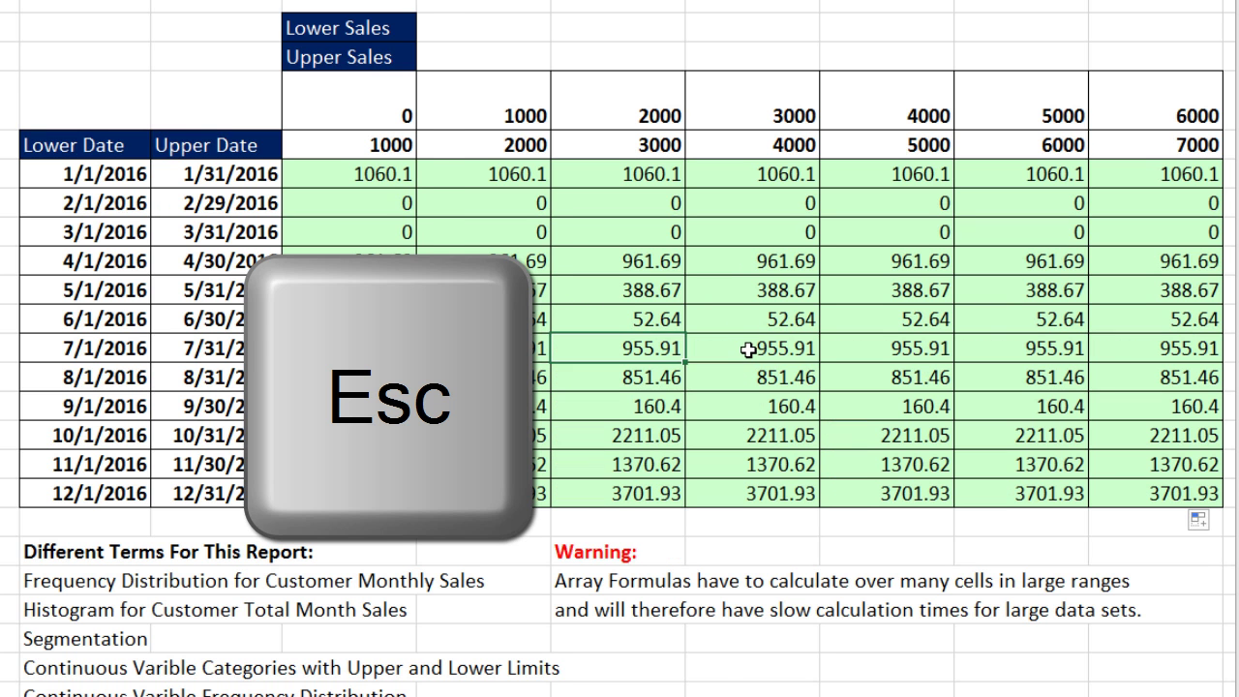
Step: Inspect another July cell and an August cell's arrays, then reopen the January formula
click(752, 336)
key(F2)
key(F9)
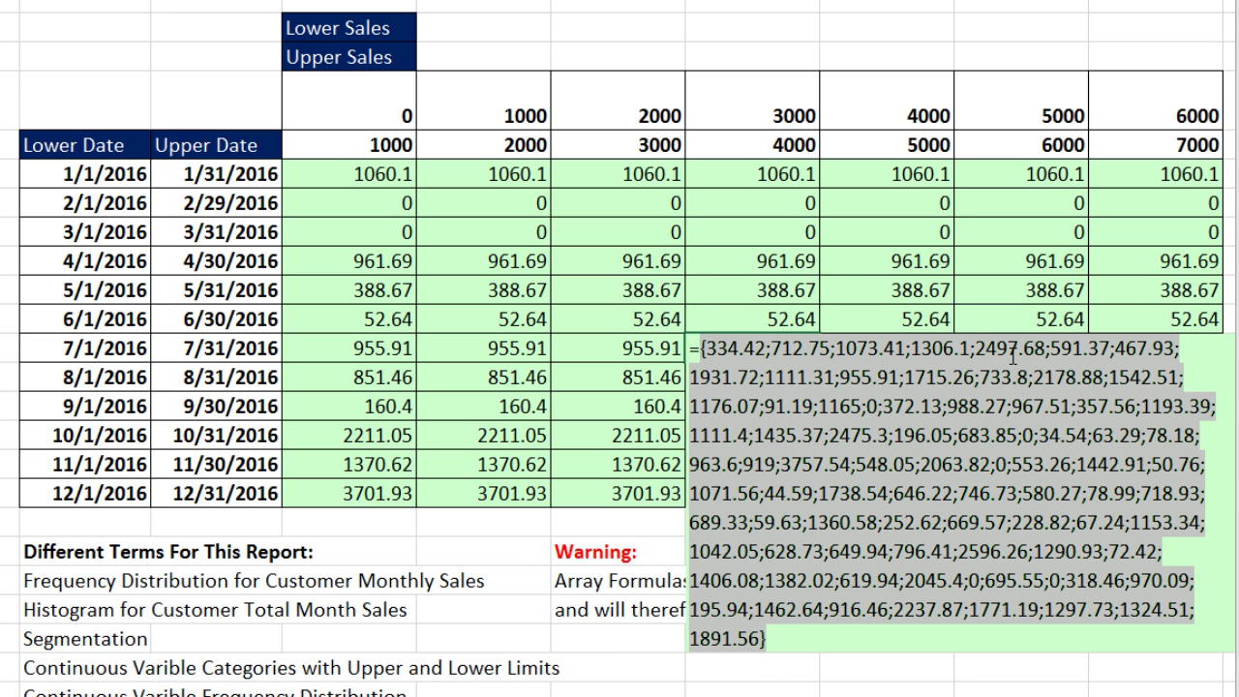
key(Escape)
click(752, 385)
key(F2)
key(F9)
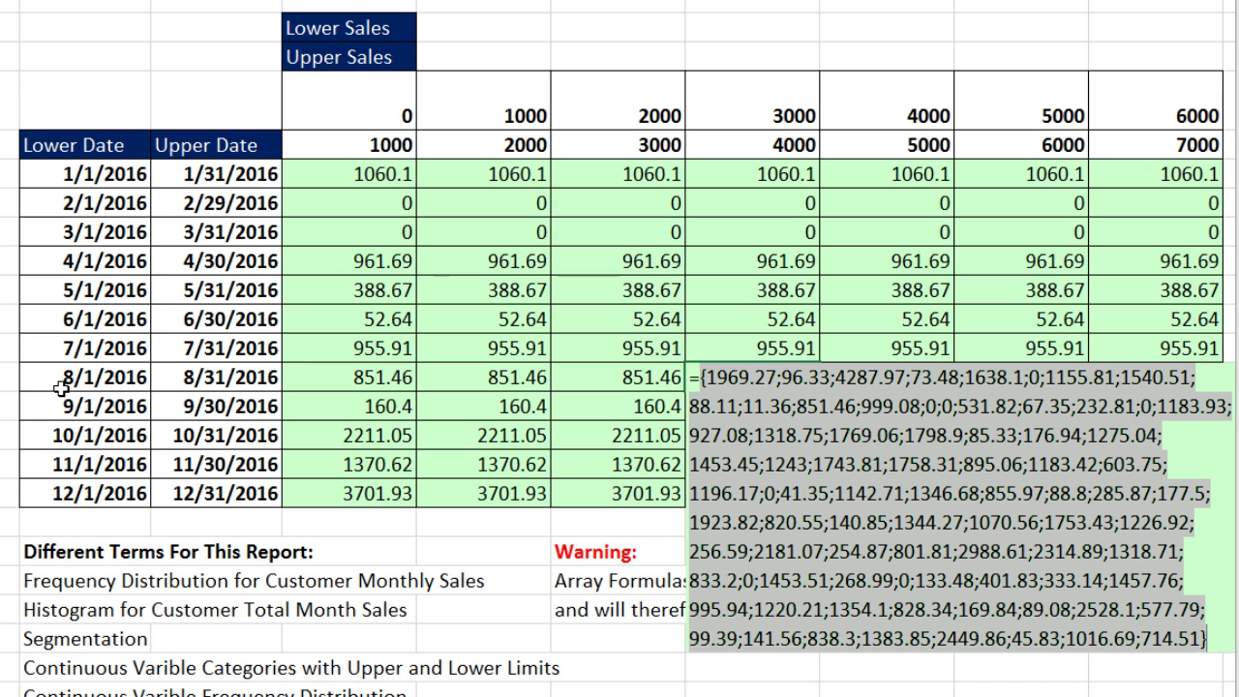
key(Escape)
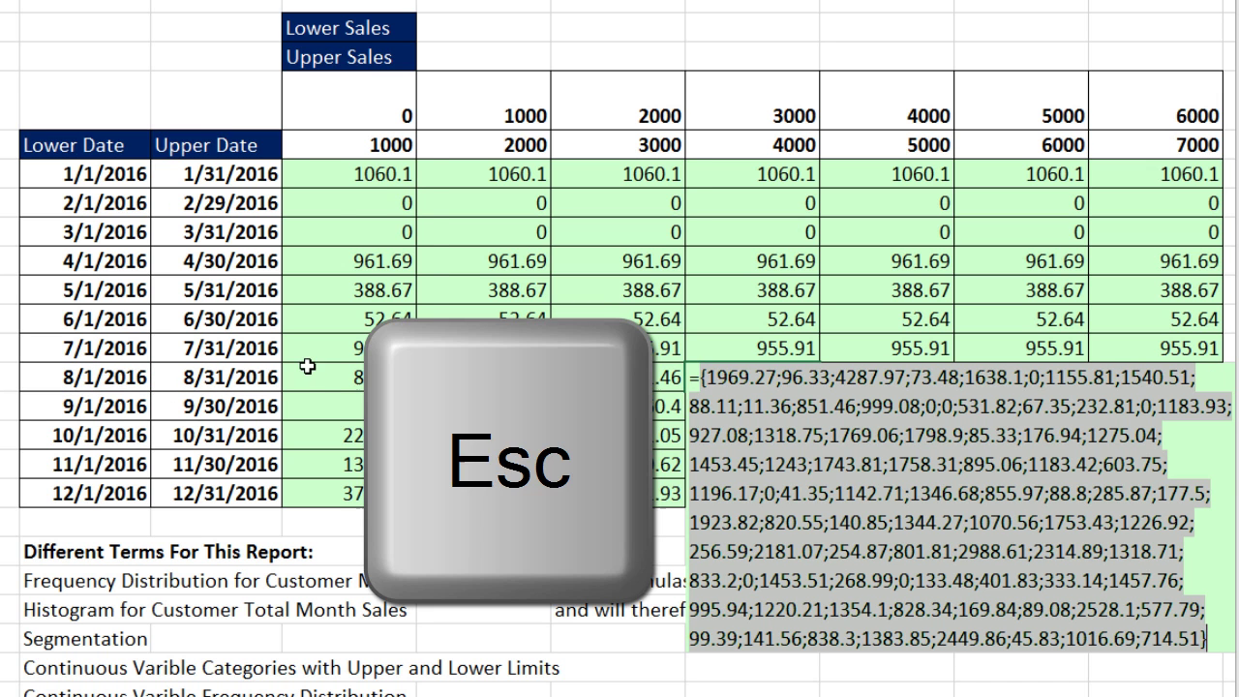
double_click(344, 174)
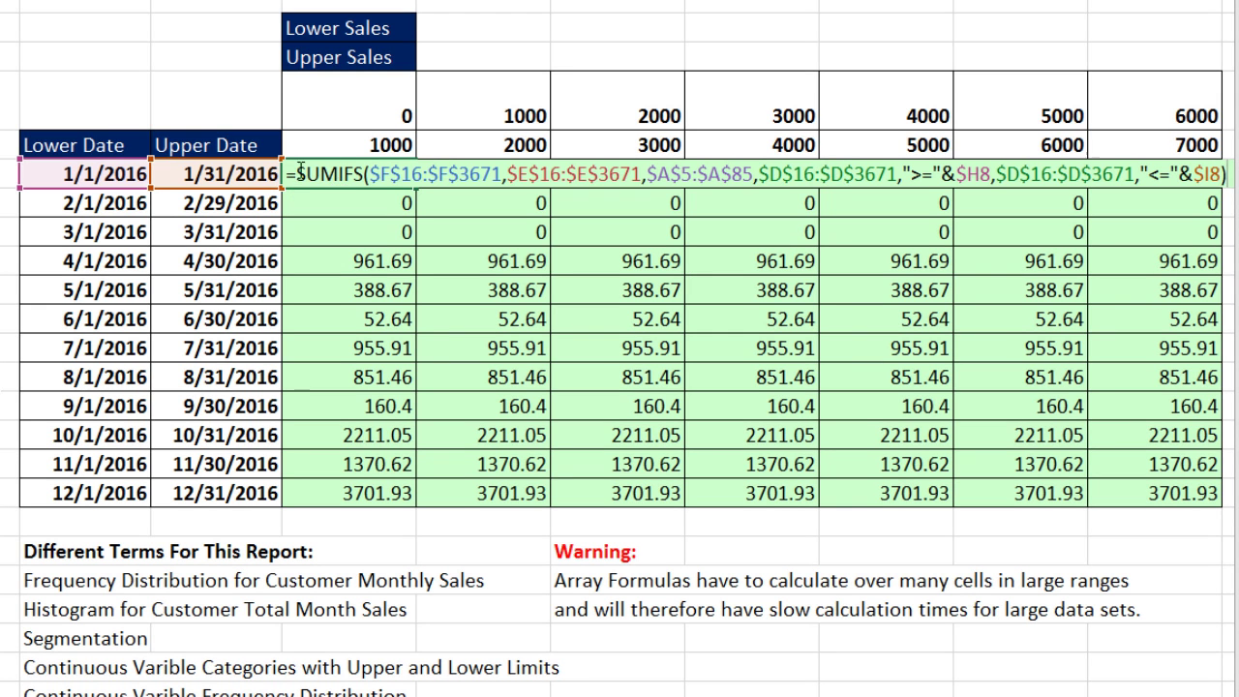
Step: Copy the SUMIFS text, turn it into --(SUMIFS(…)>J$6), checking the TRUE/FALSE results along the way
drag(300, 174, 1186, 200)
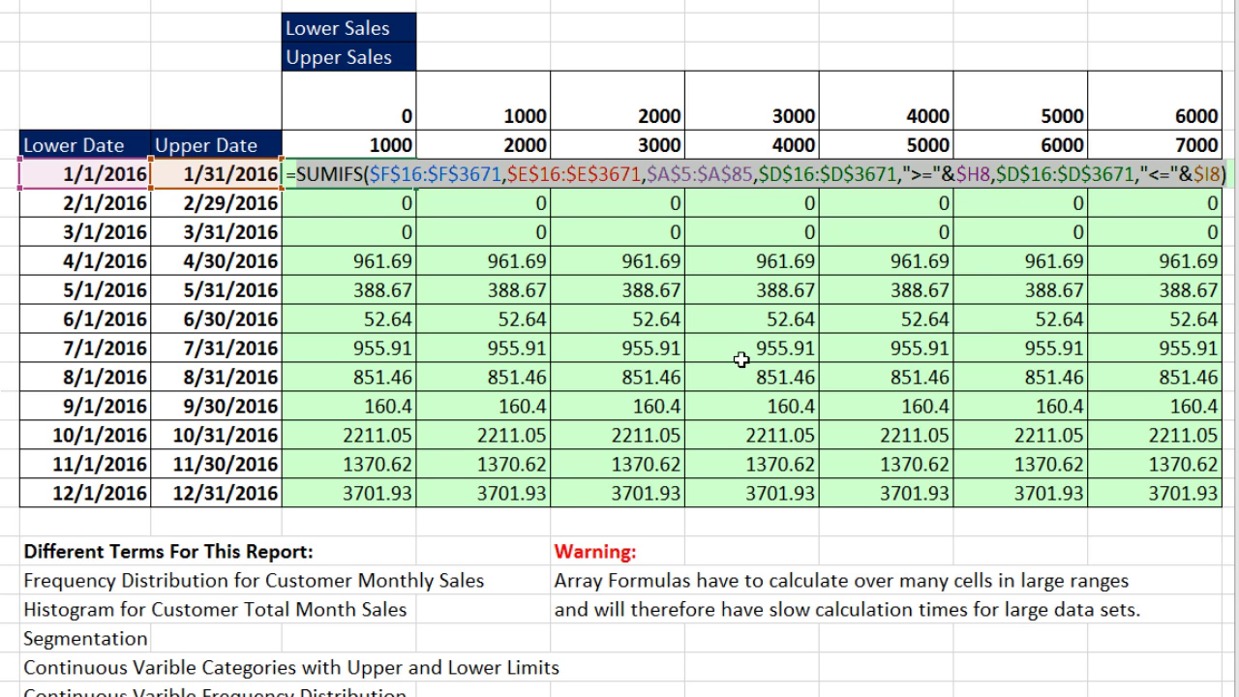
key(ctrl+c)
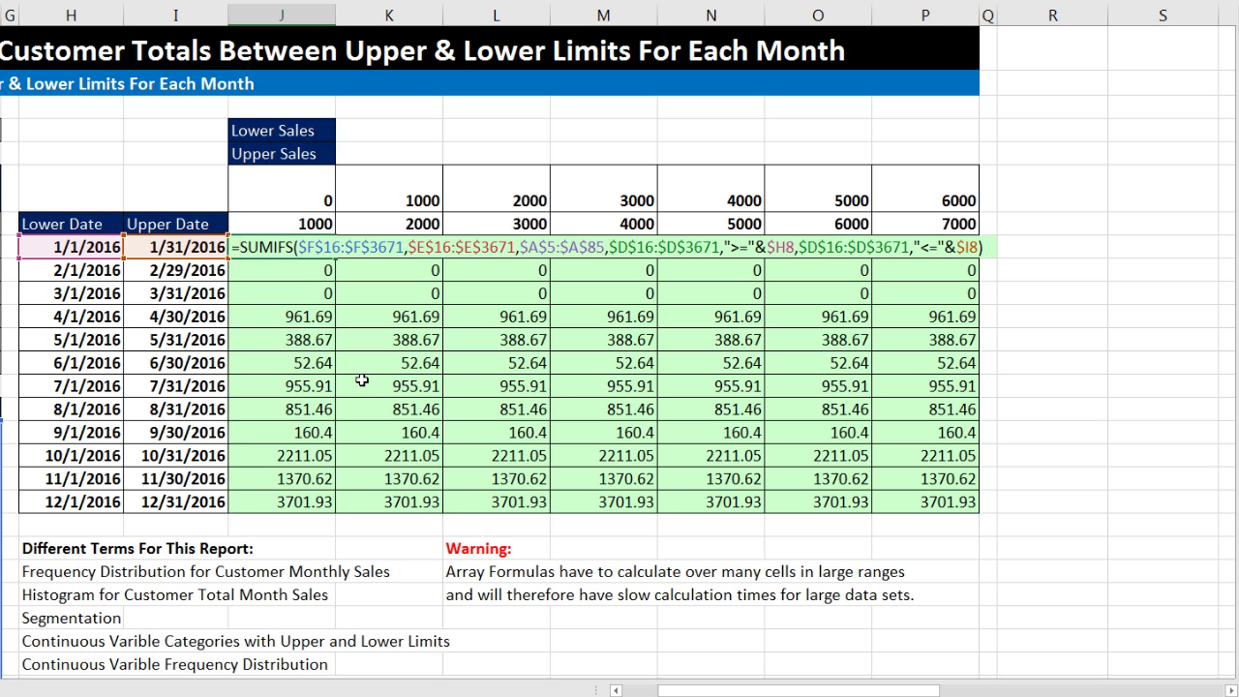
text(()
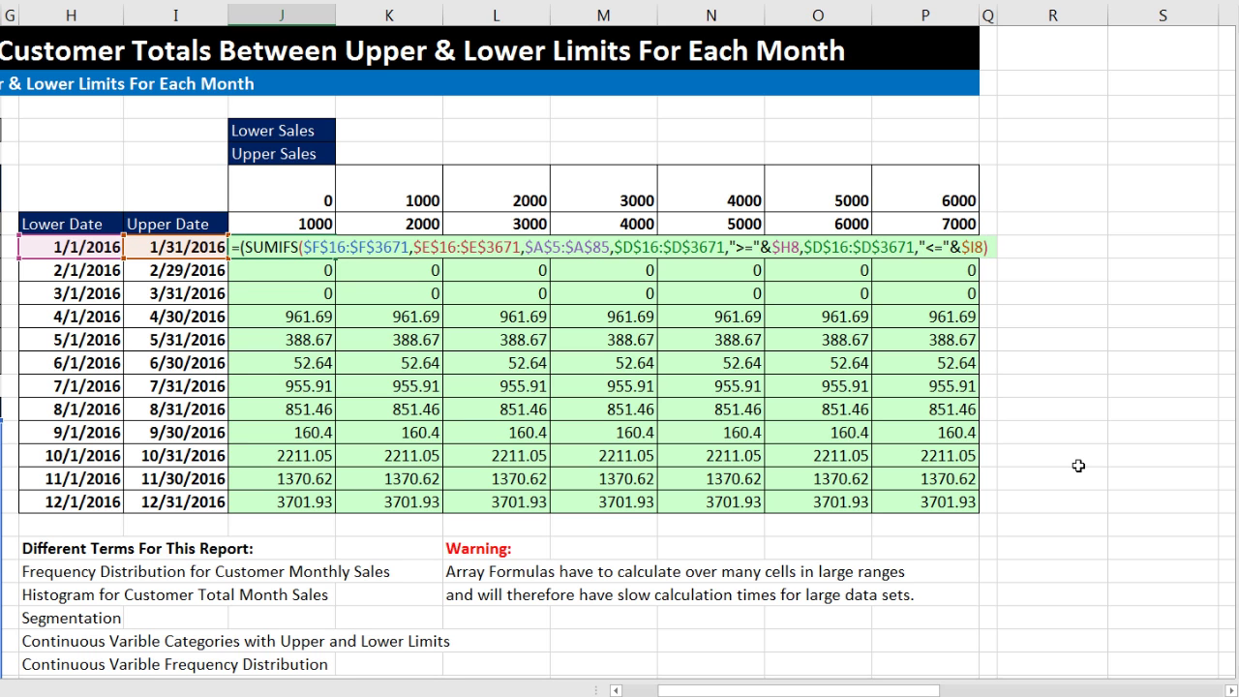
text(>)
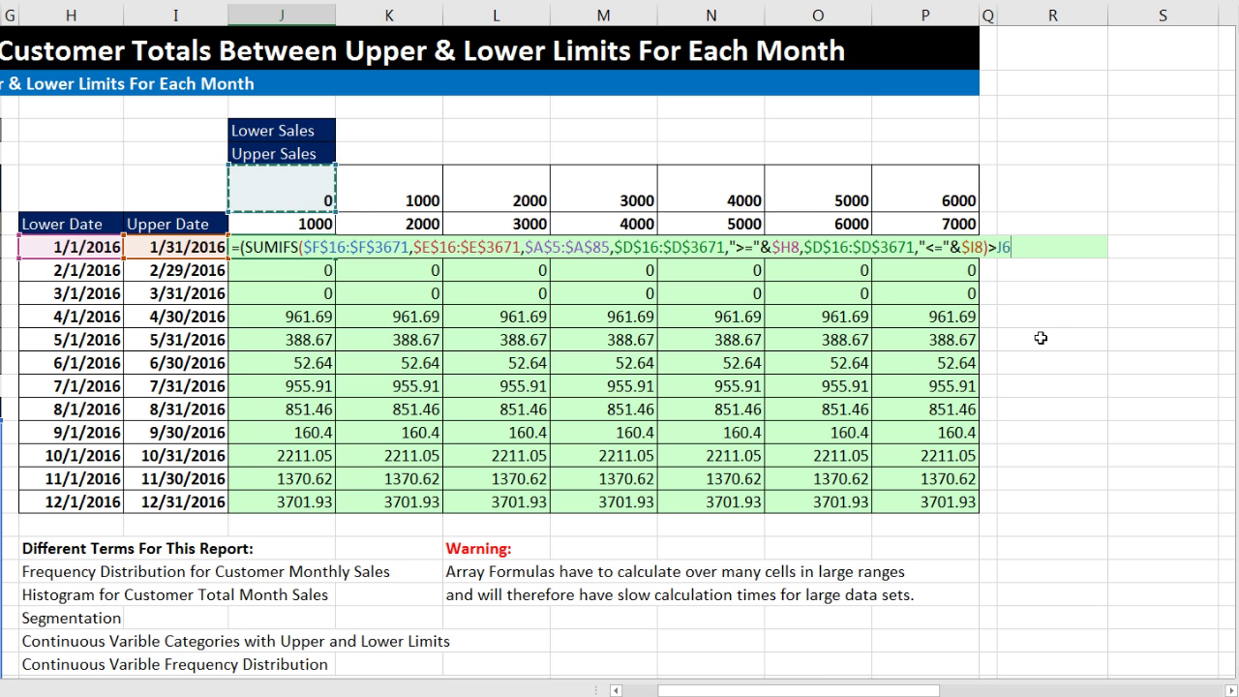
key(F4)
key(F4)
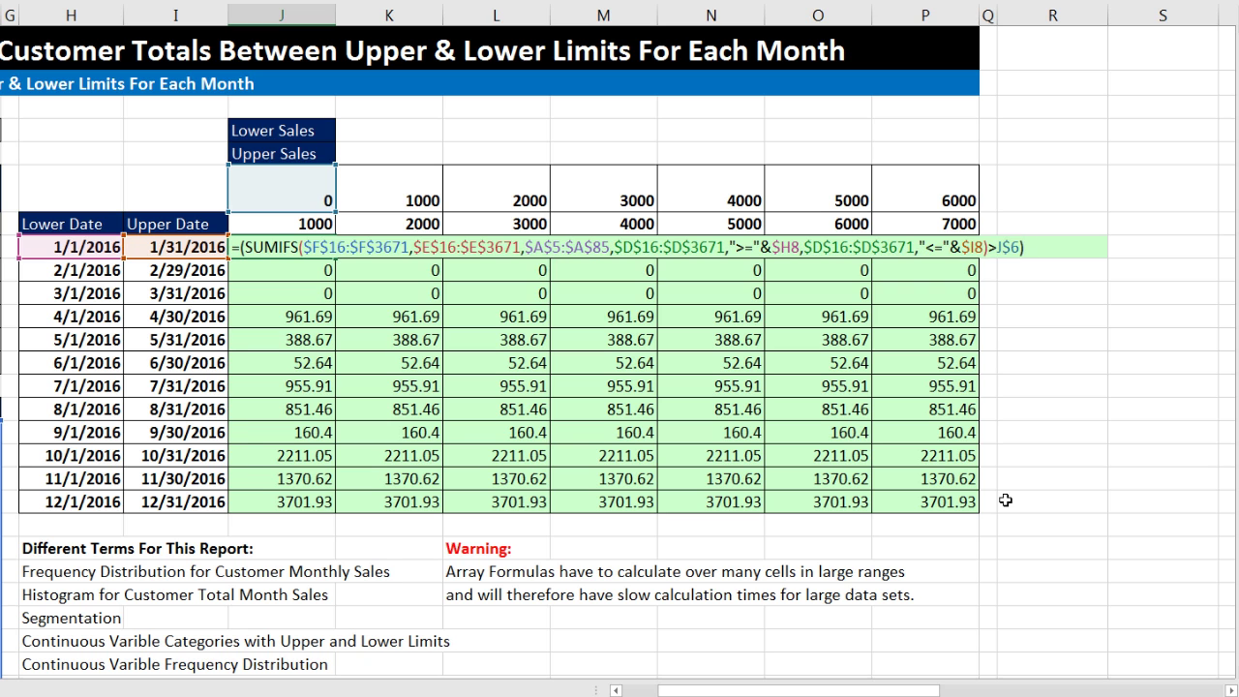
key(F9)
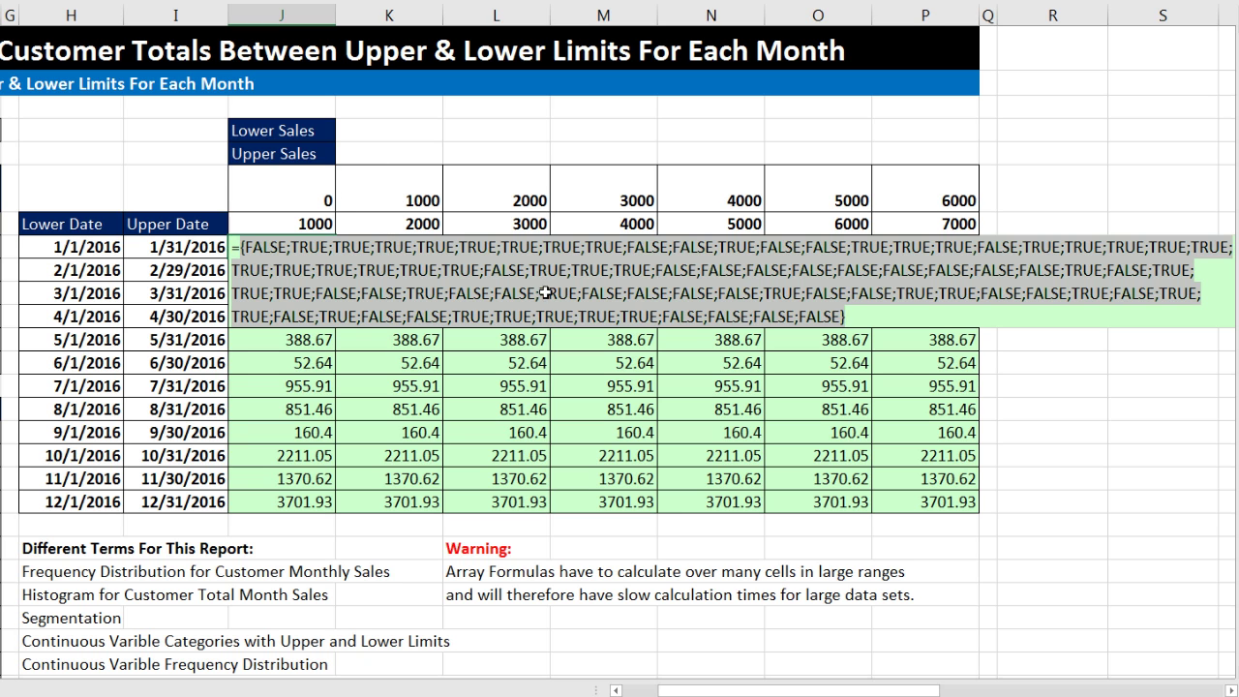
key(ctrl+z)
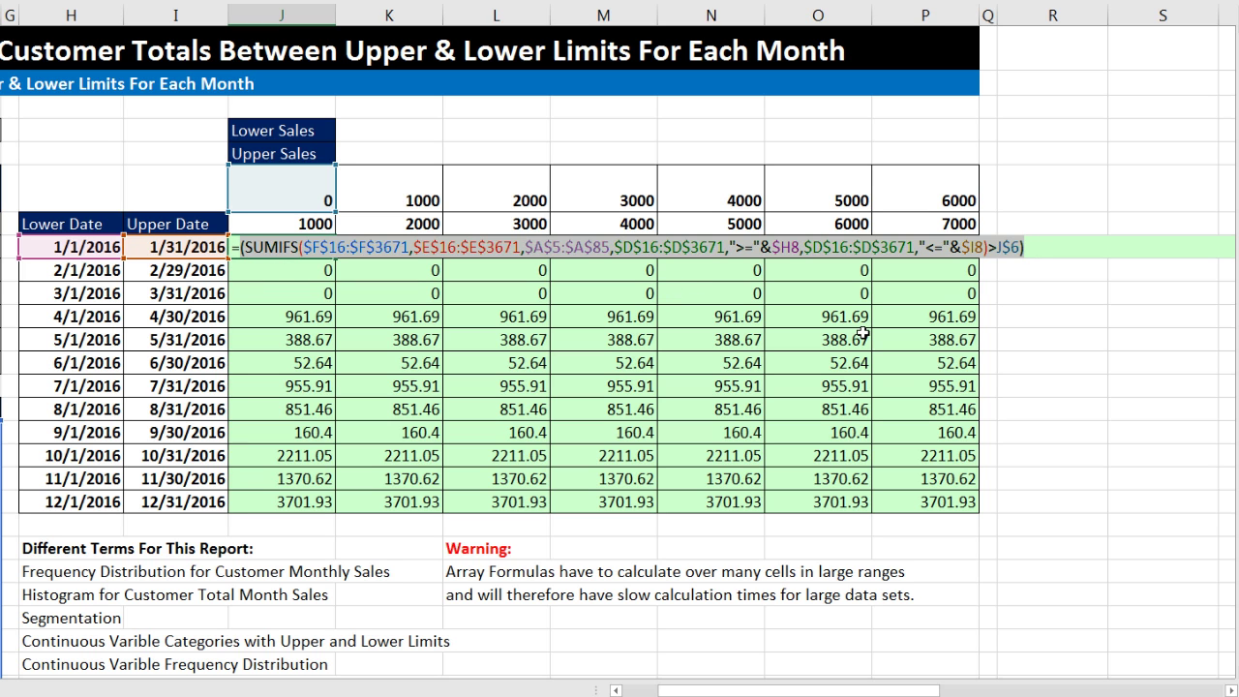
click(241, 246)
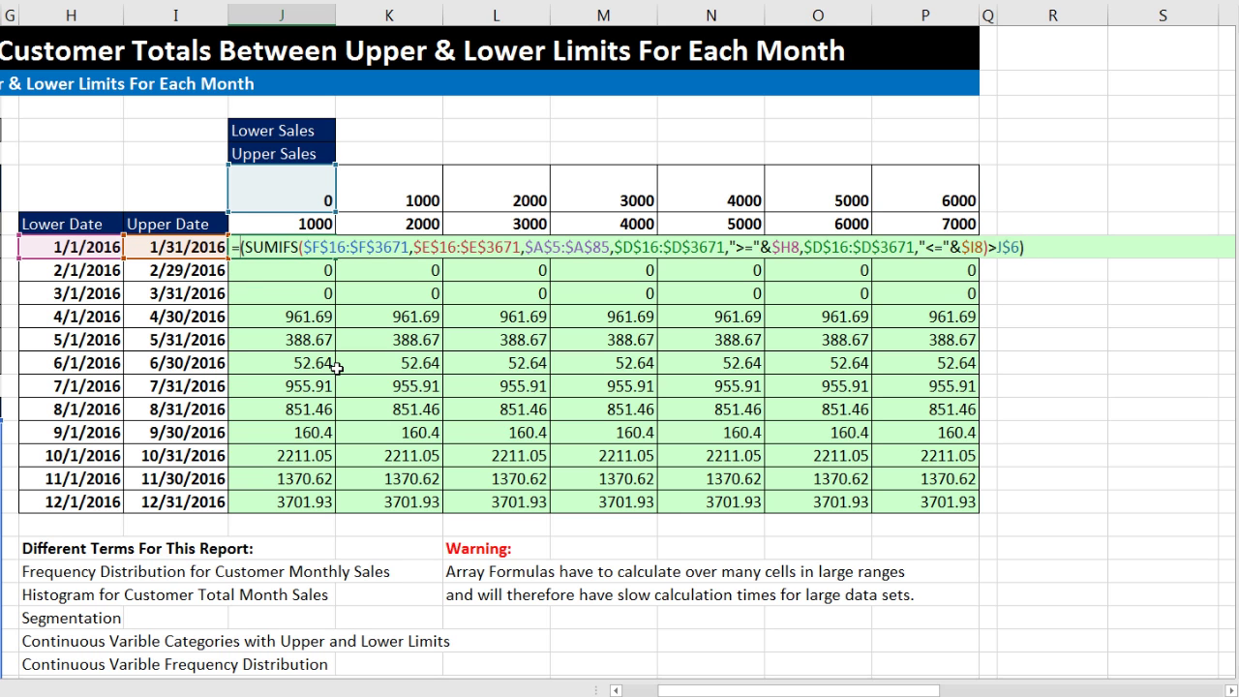
text(--)
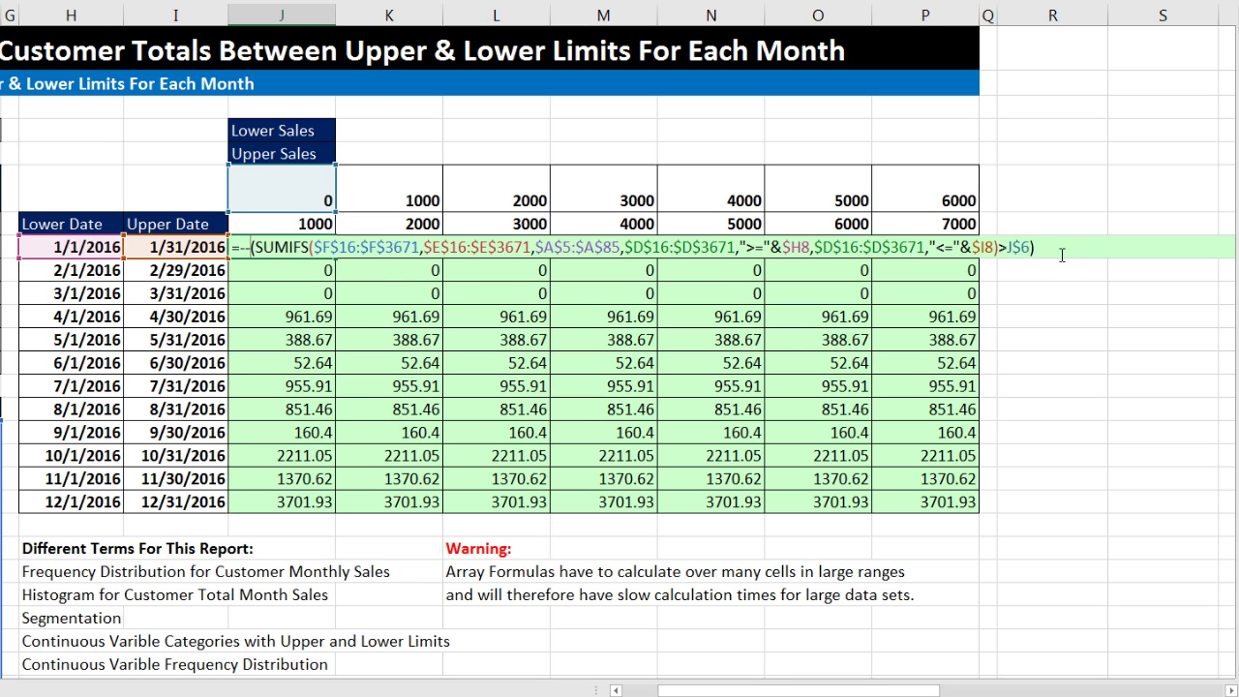
Step: Verify the 1s and 0s, then wrap the test in SUMPRODUCT and add a comma for a second argument
key(F9)
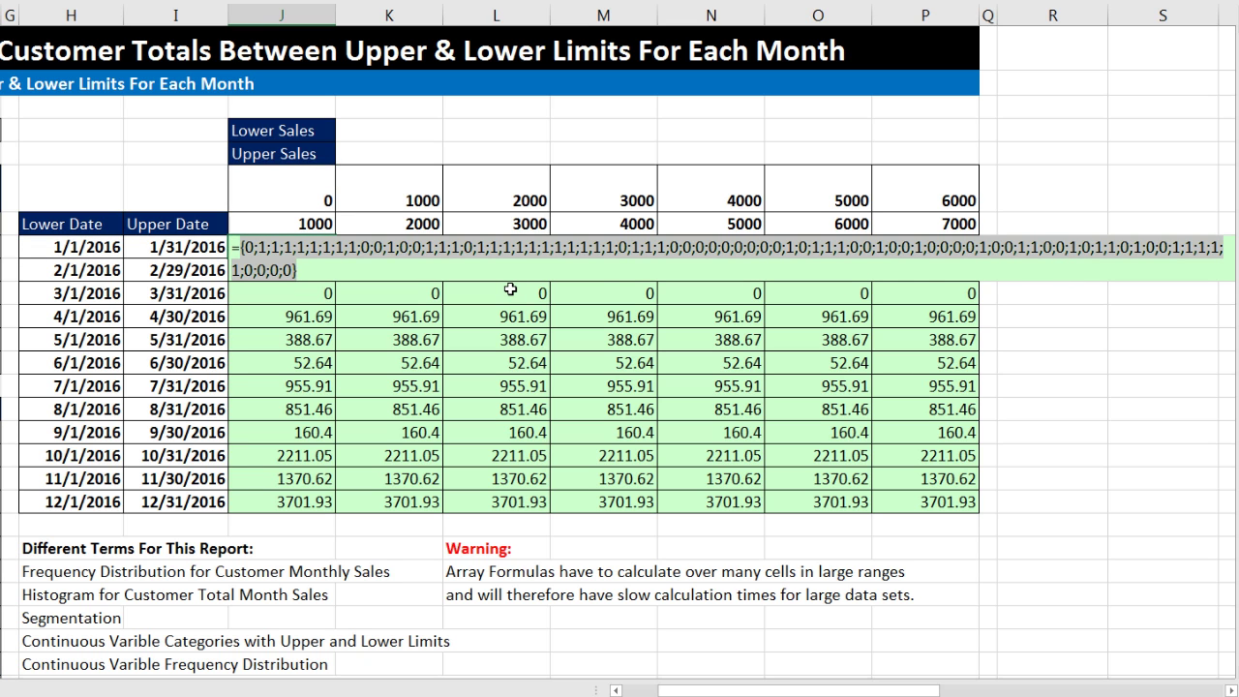
key(ctrl+z)
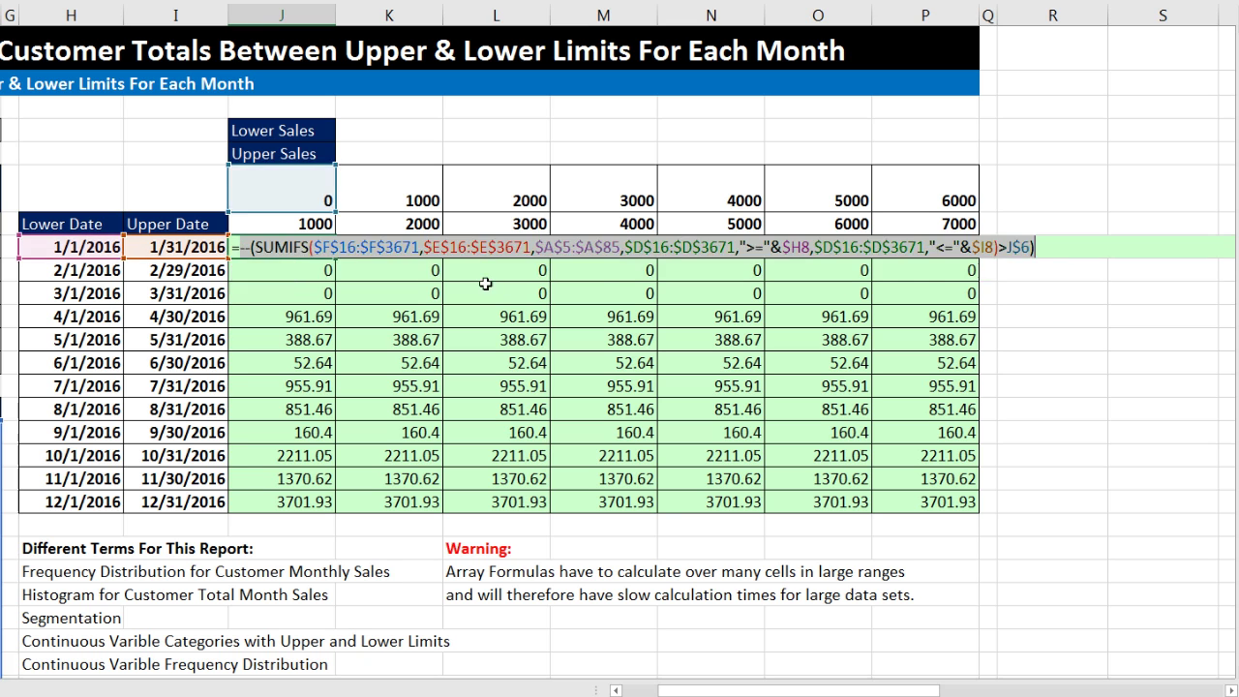
click(240, 248)
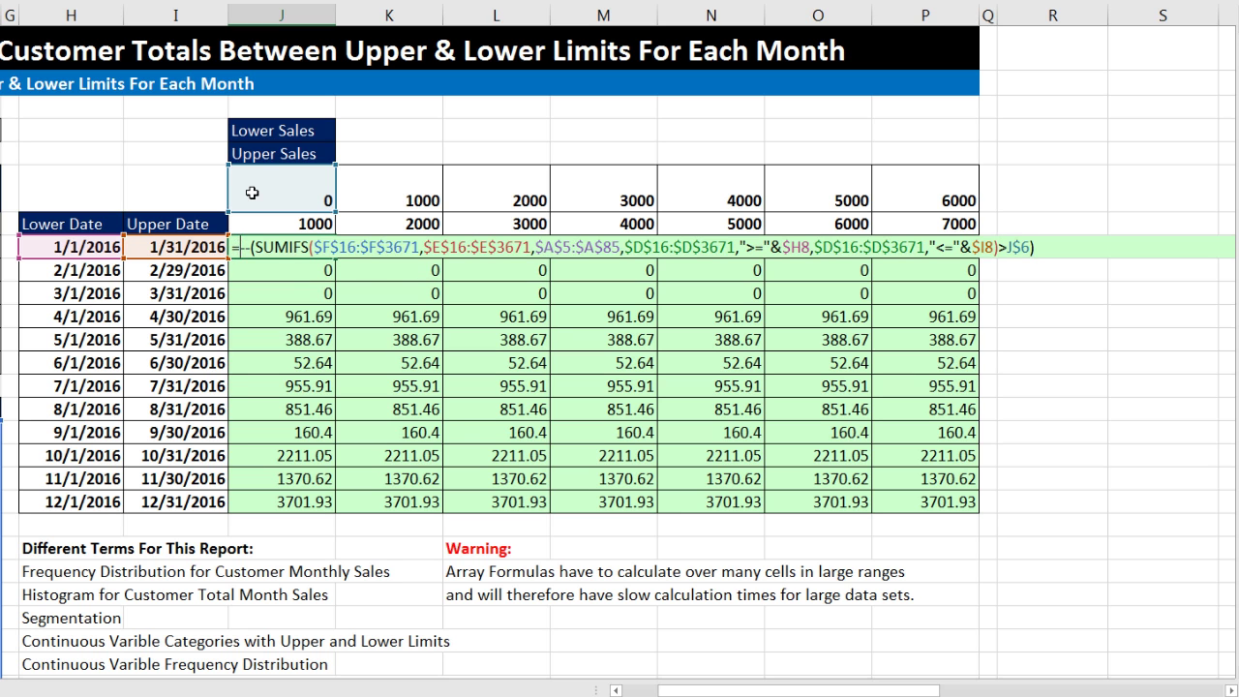
text(sump)
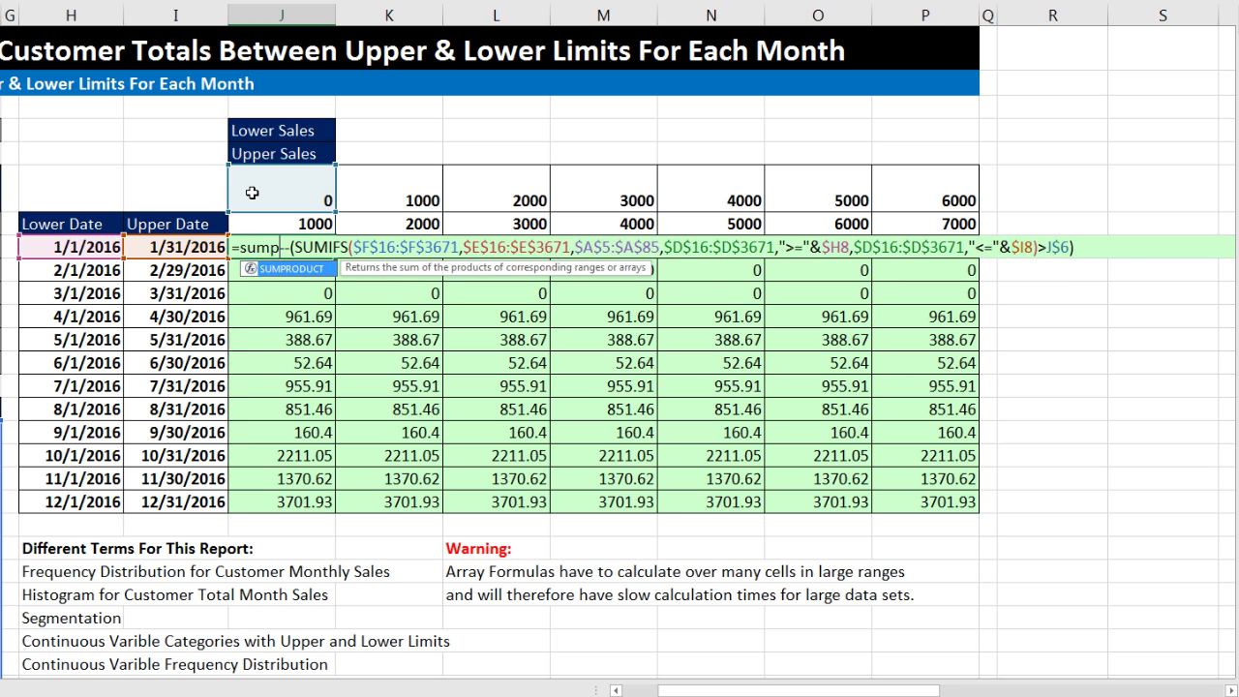
key(Tab)
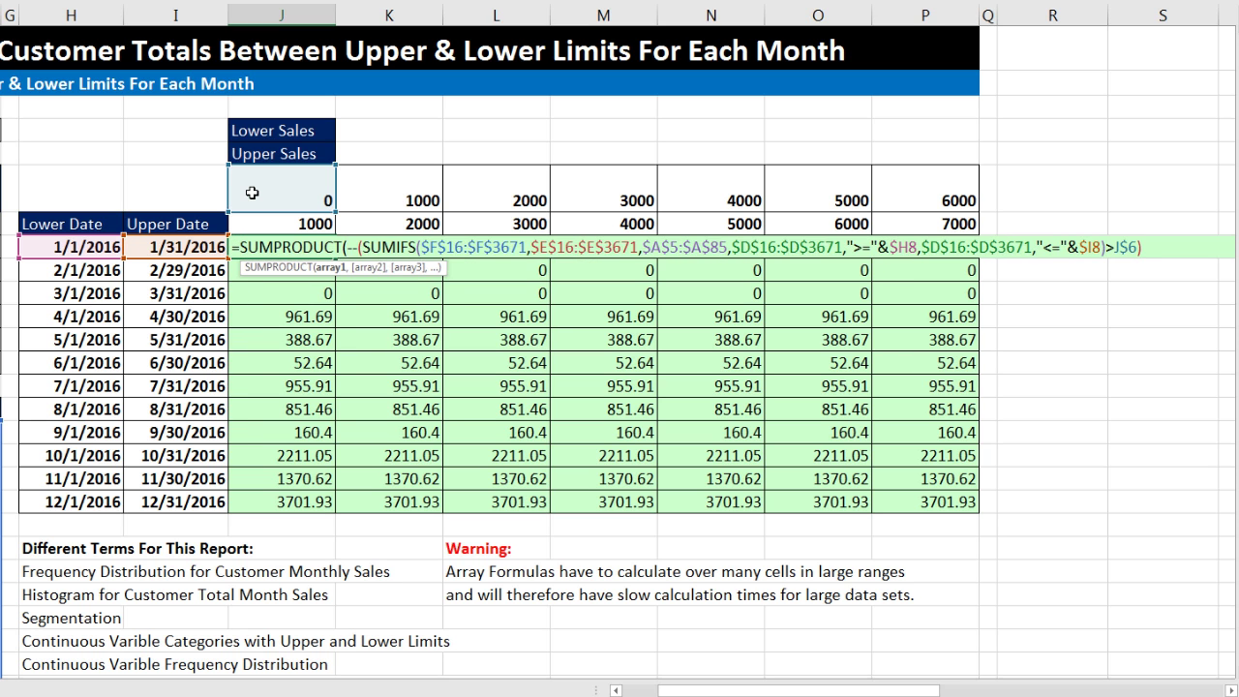
click(329, 267)
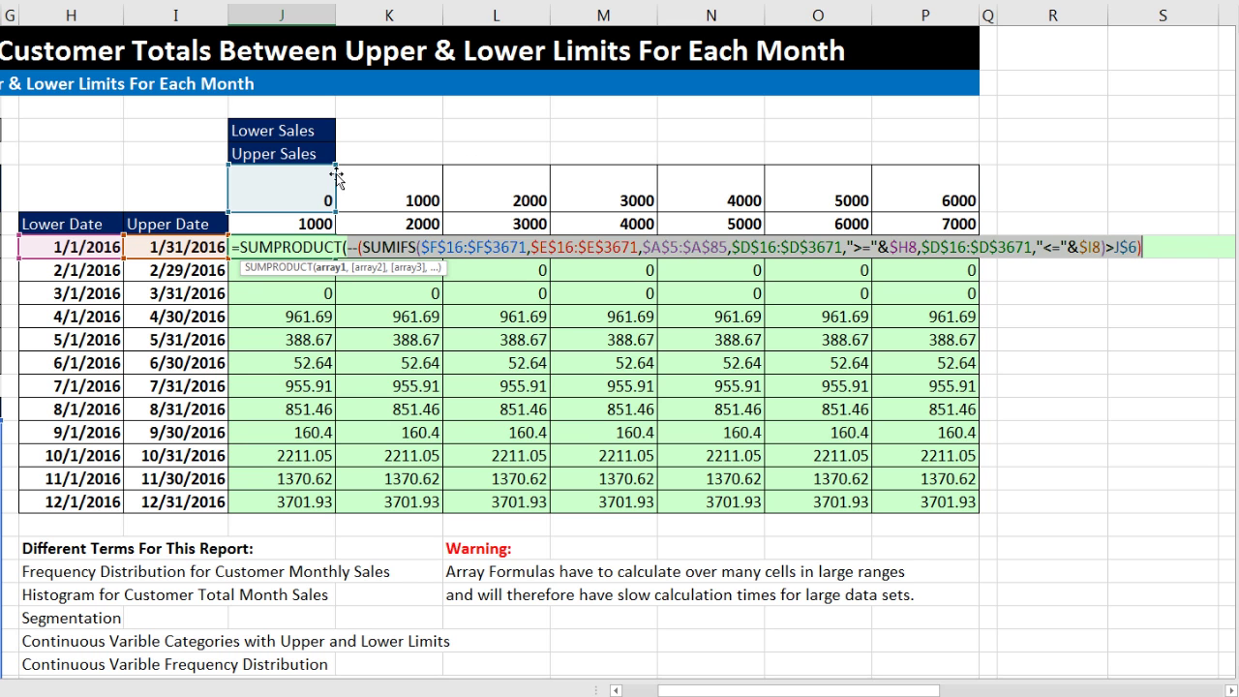
click(1154, 253)
text(,)
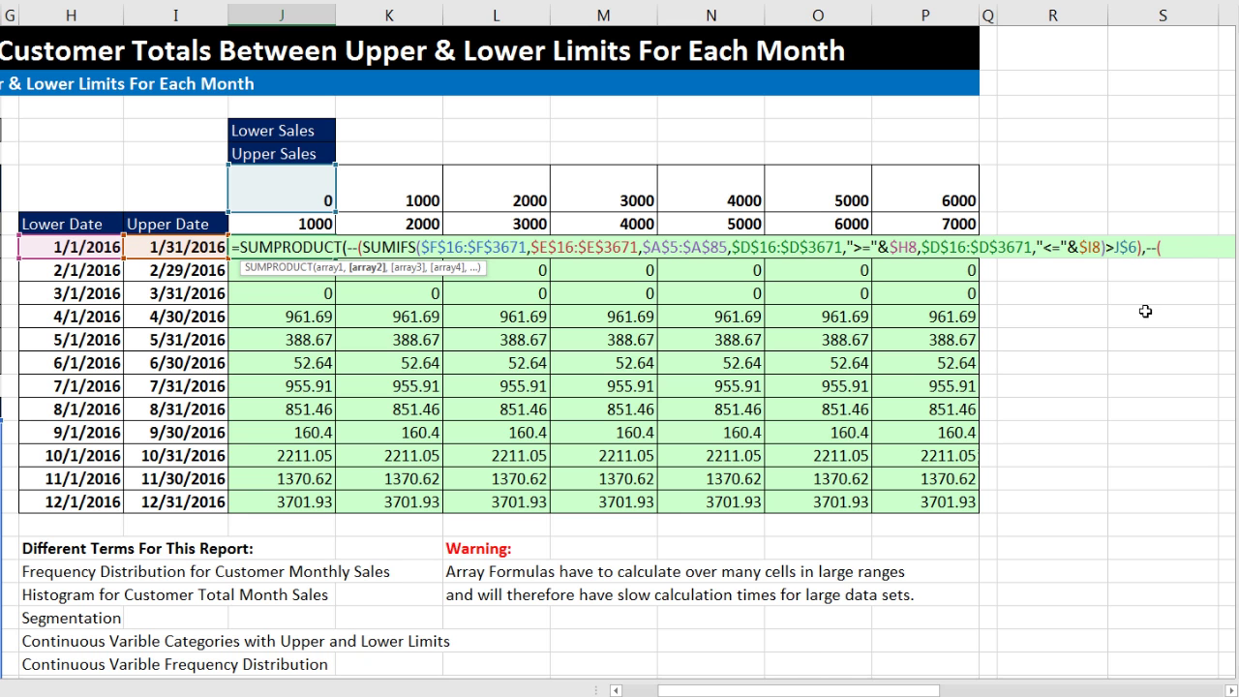
Step: Add the second argument --(SUMIFS(…)<=J$7) from the pasted SUMIFS copy and check it
text(--()
key(ctrl+v)
drag(477, 274, 937, 299)
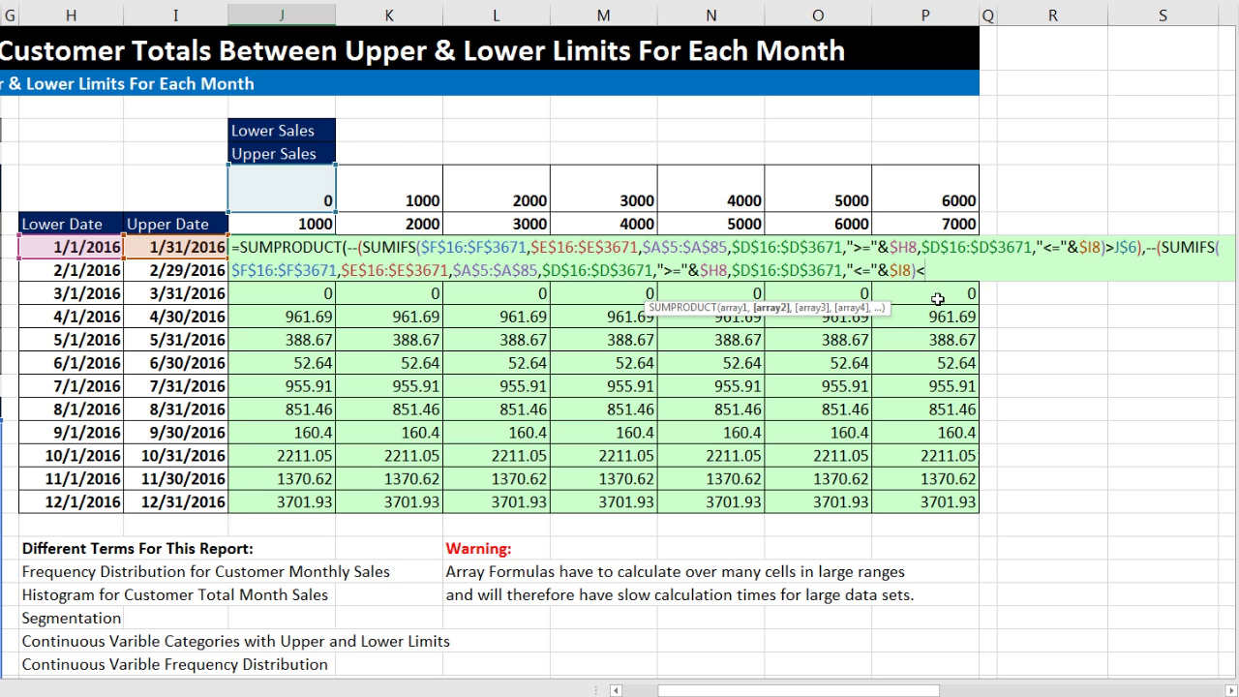
click(300, 224)
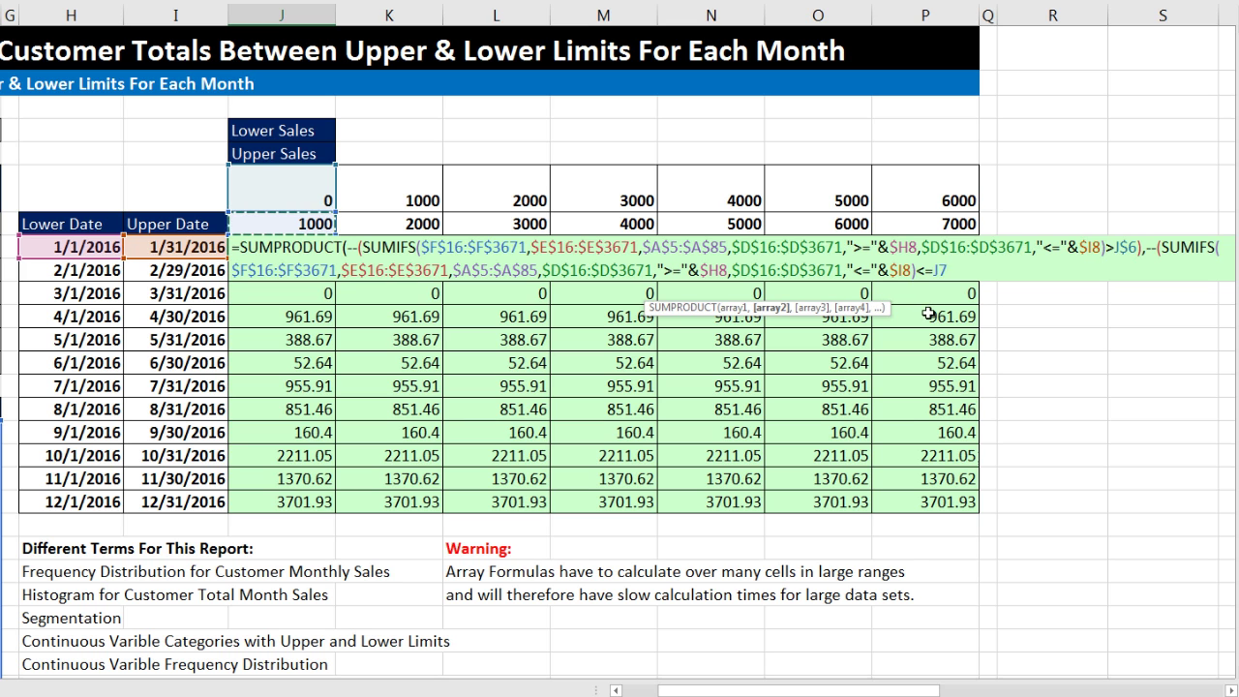
key(F4)
key(F4)
text())
click(776, 310)
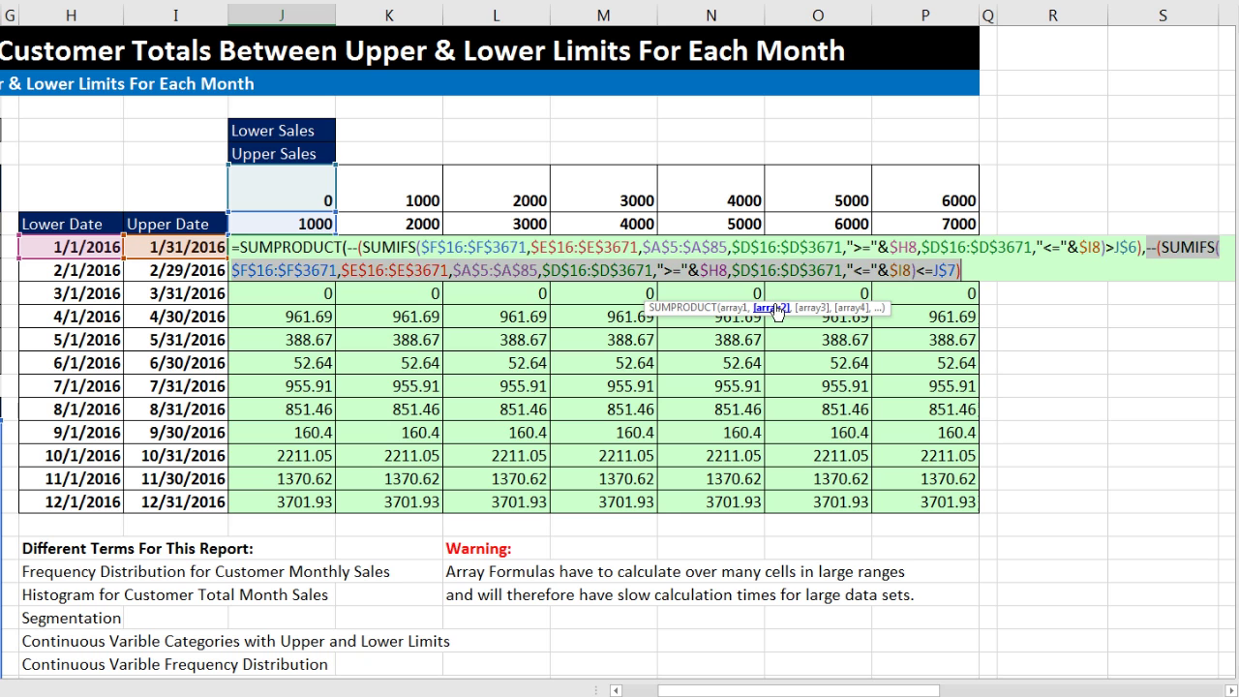
click(920, 271)
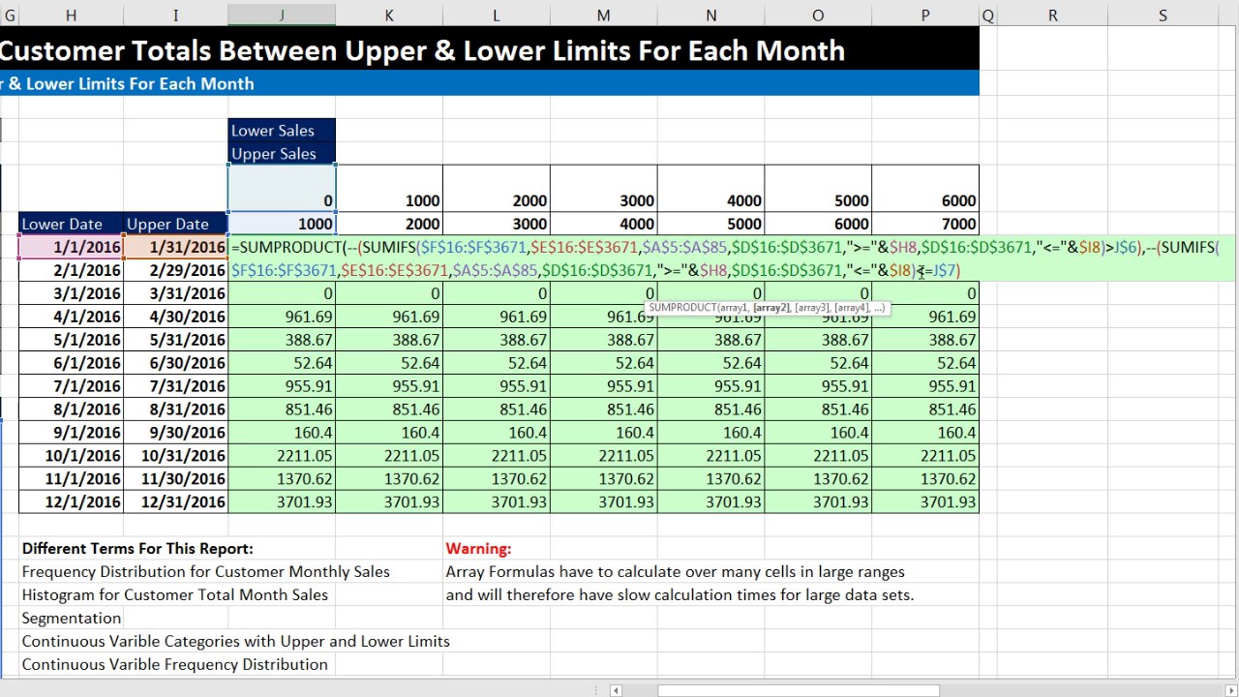
drag(962, 272, 1161, 248)
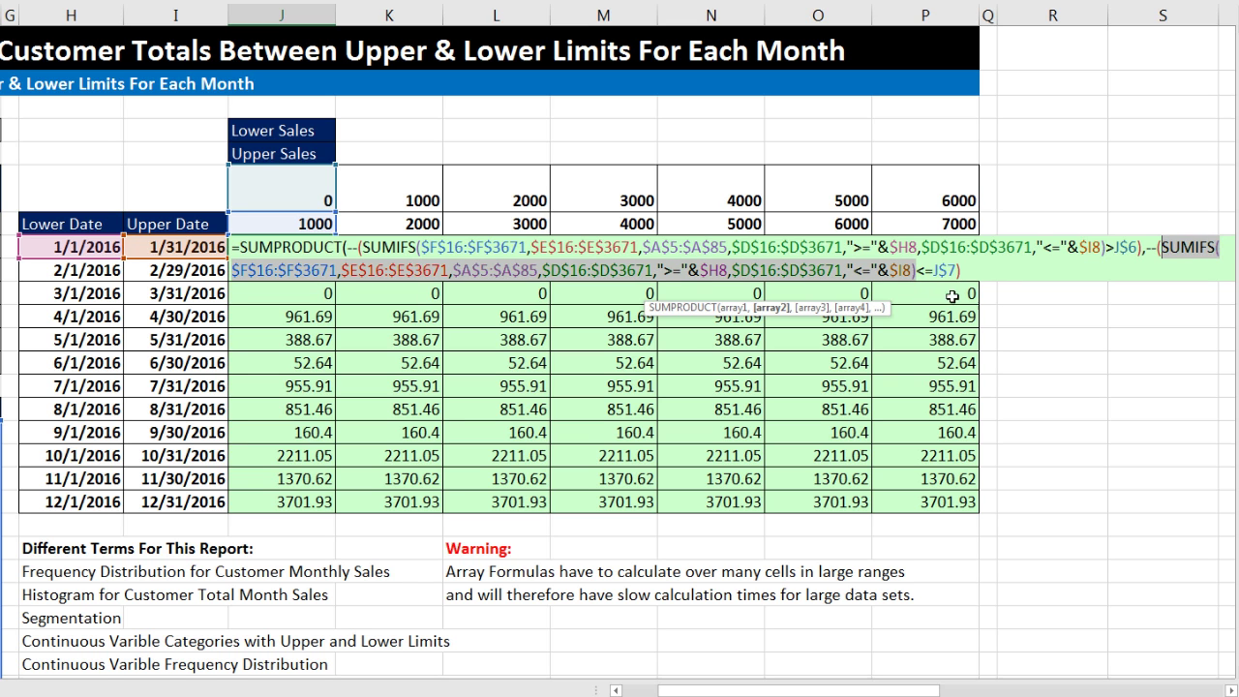
click(853, 271)
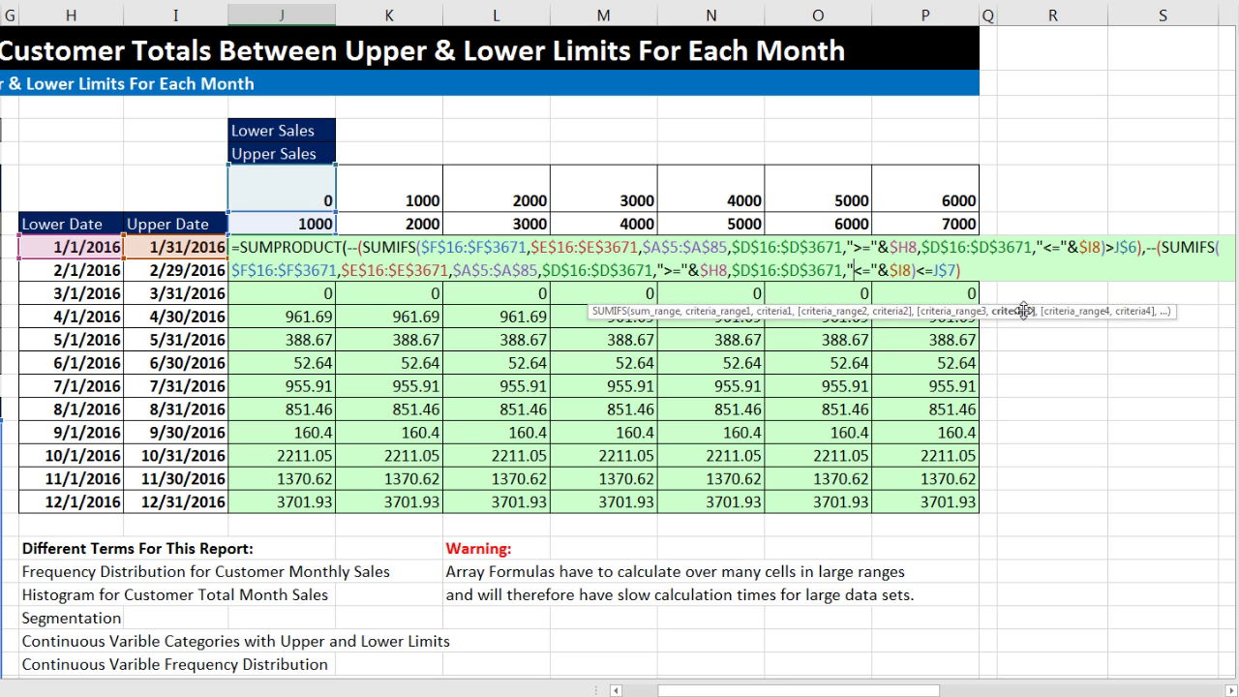
drag(926, 310, 892, 305)
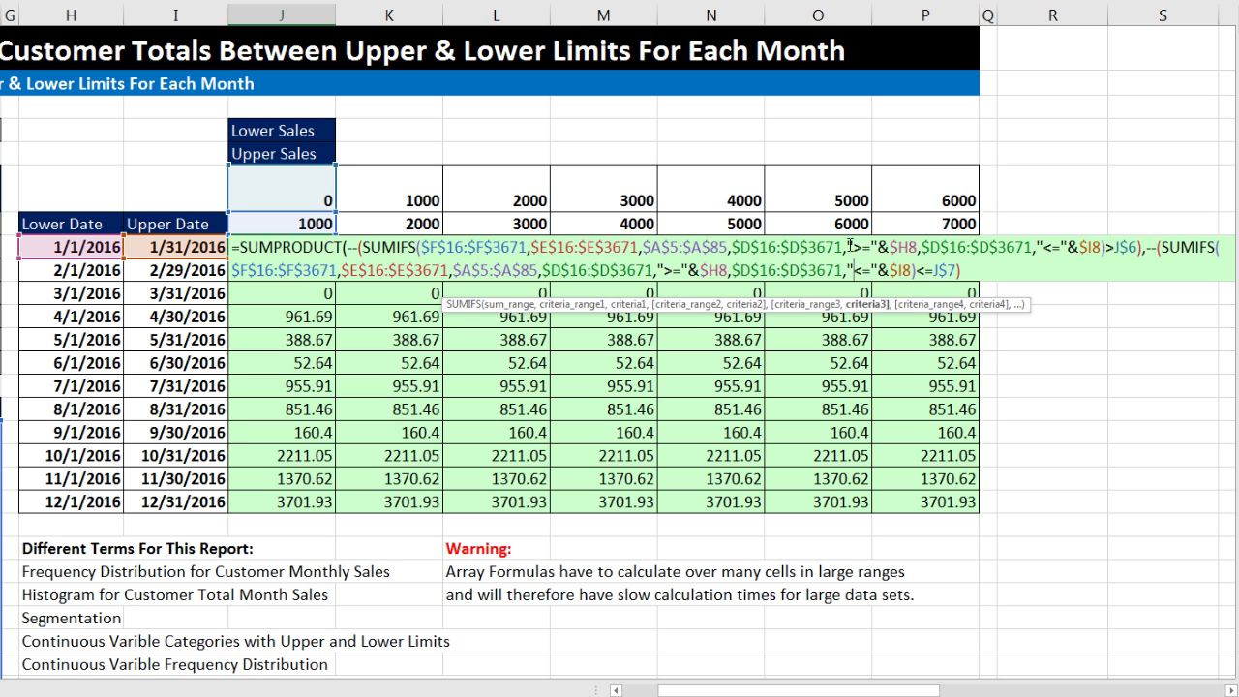
click(935, 269)
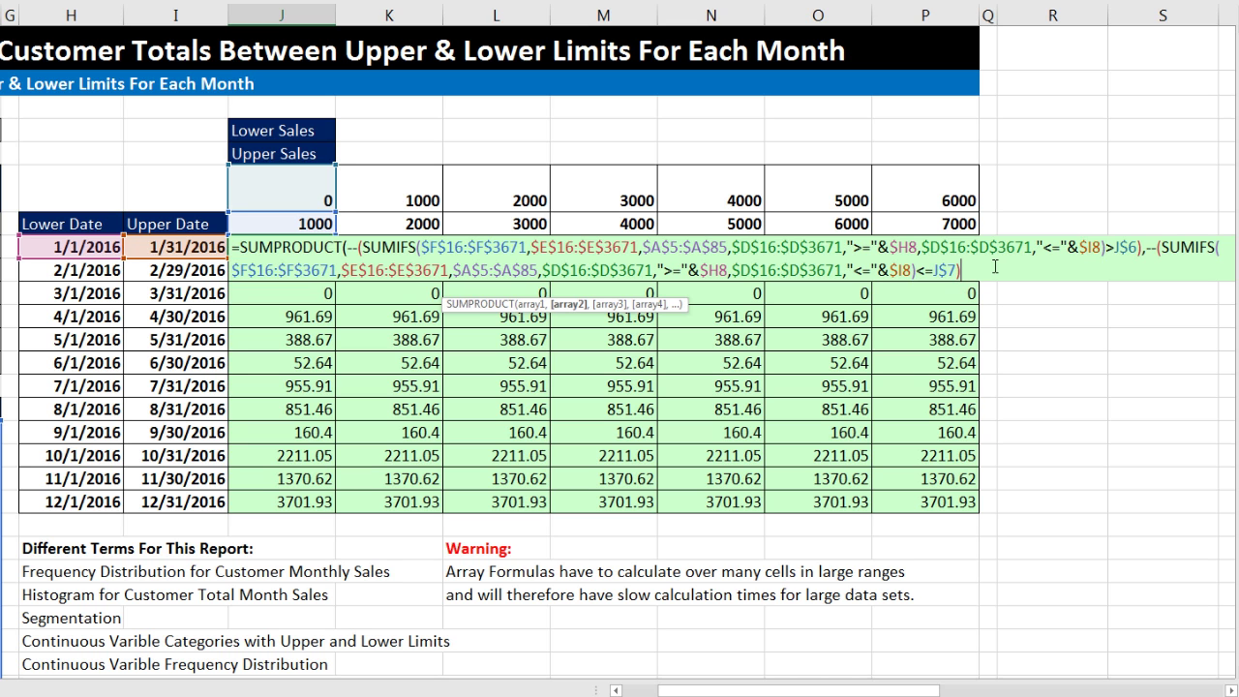
click(567, 306)
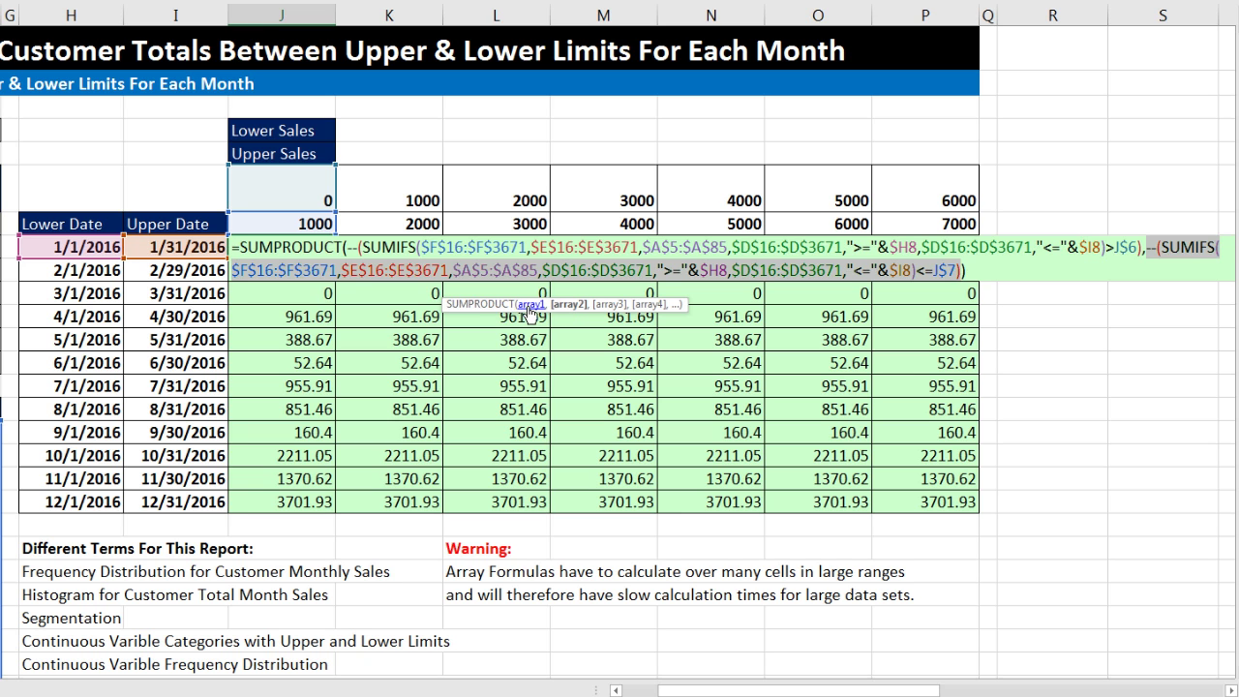
click(531, 306)
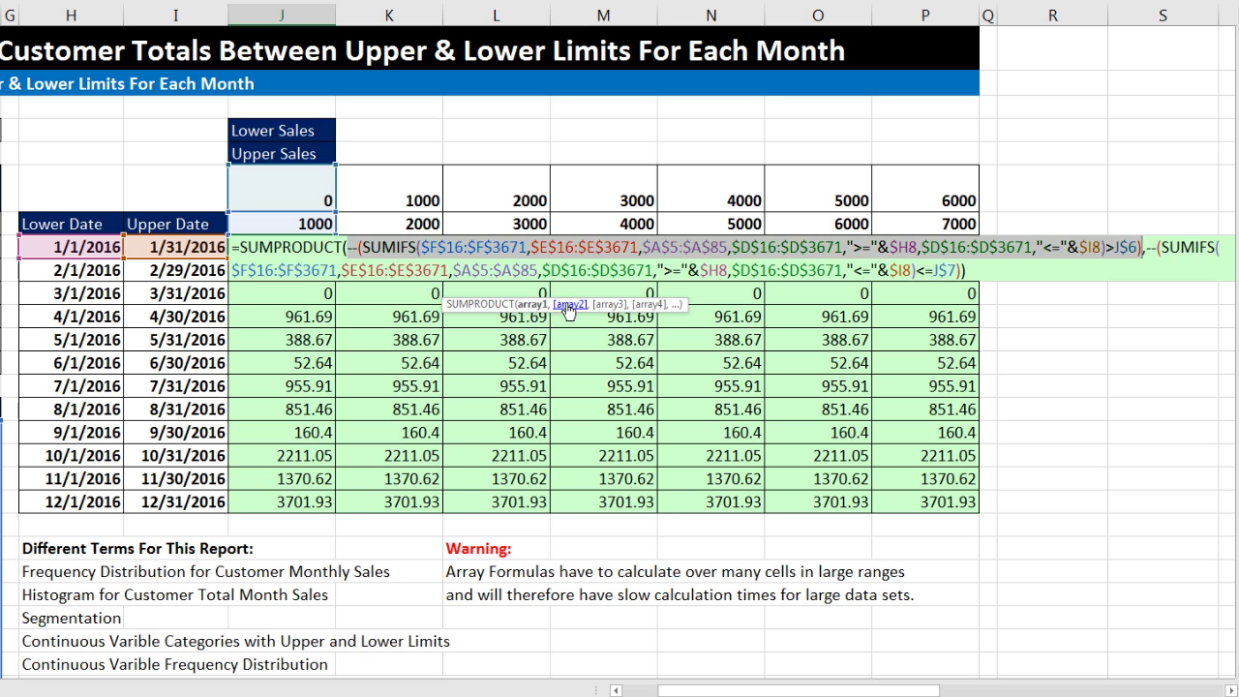
click(569, 305)
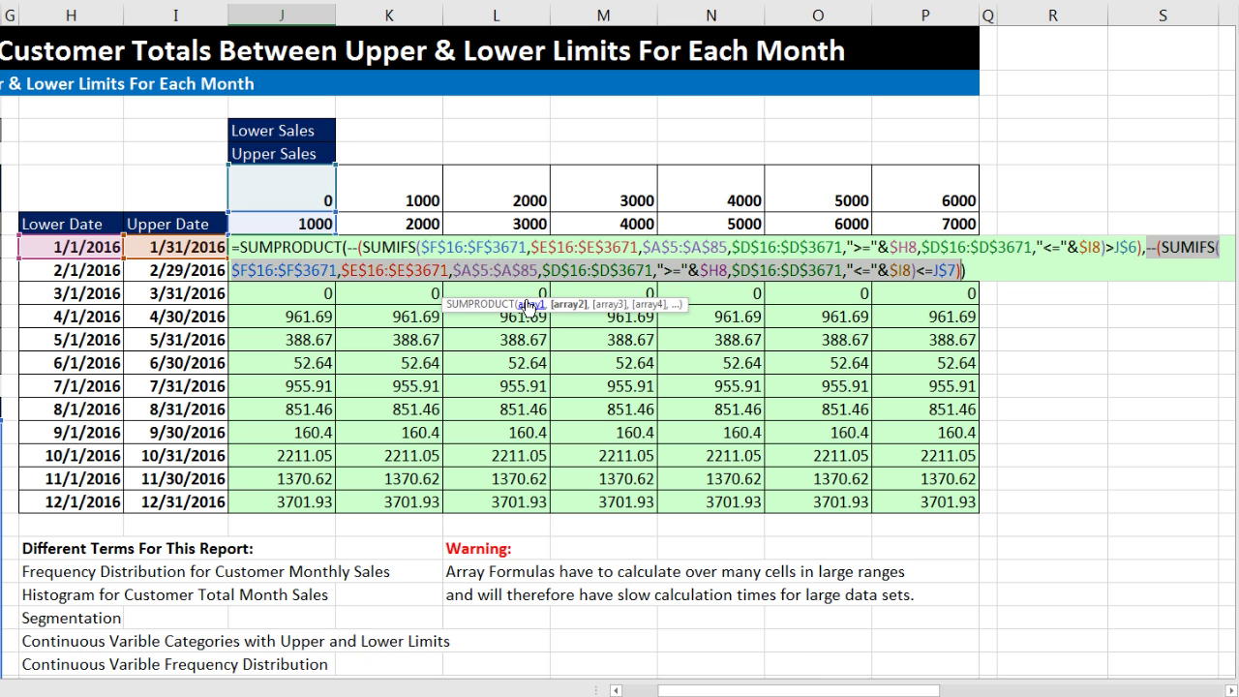
click(531, 307)
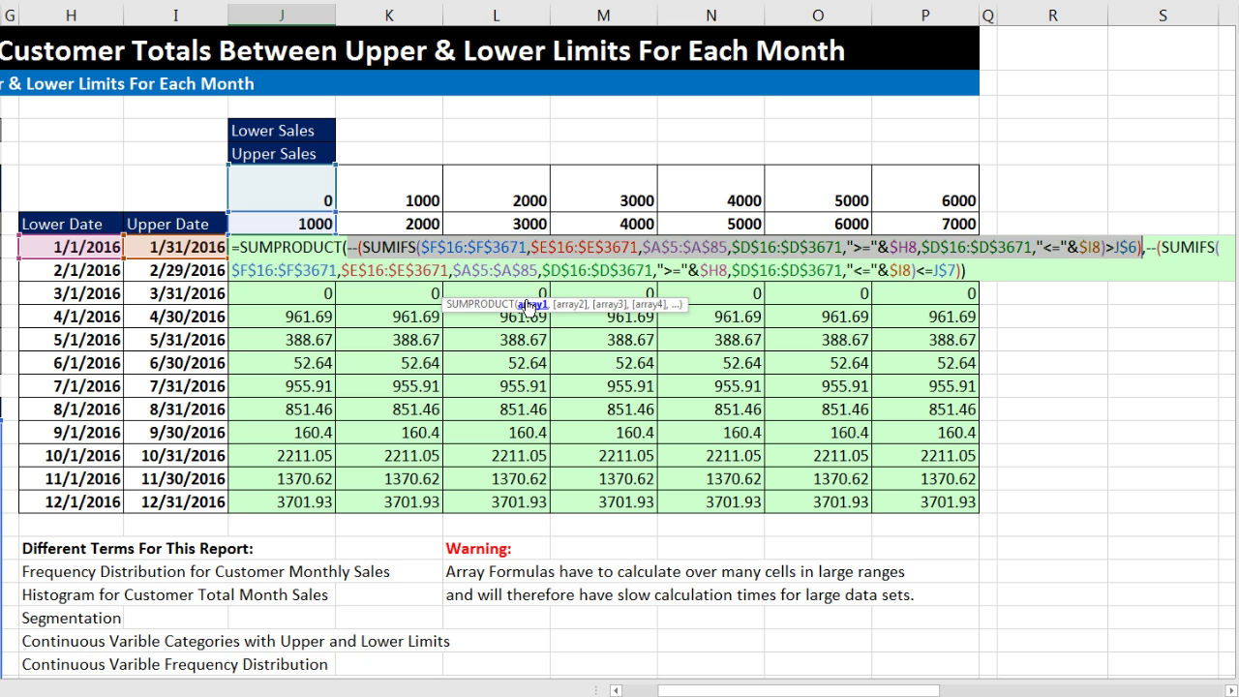
click(578, 308)
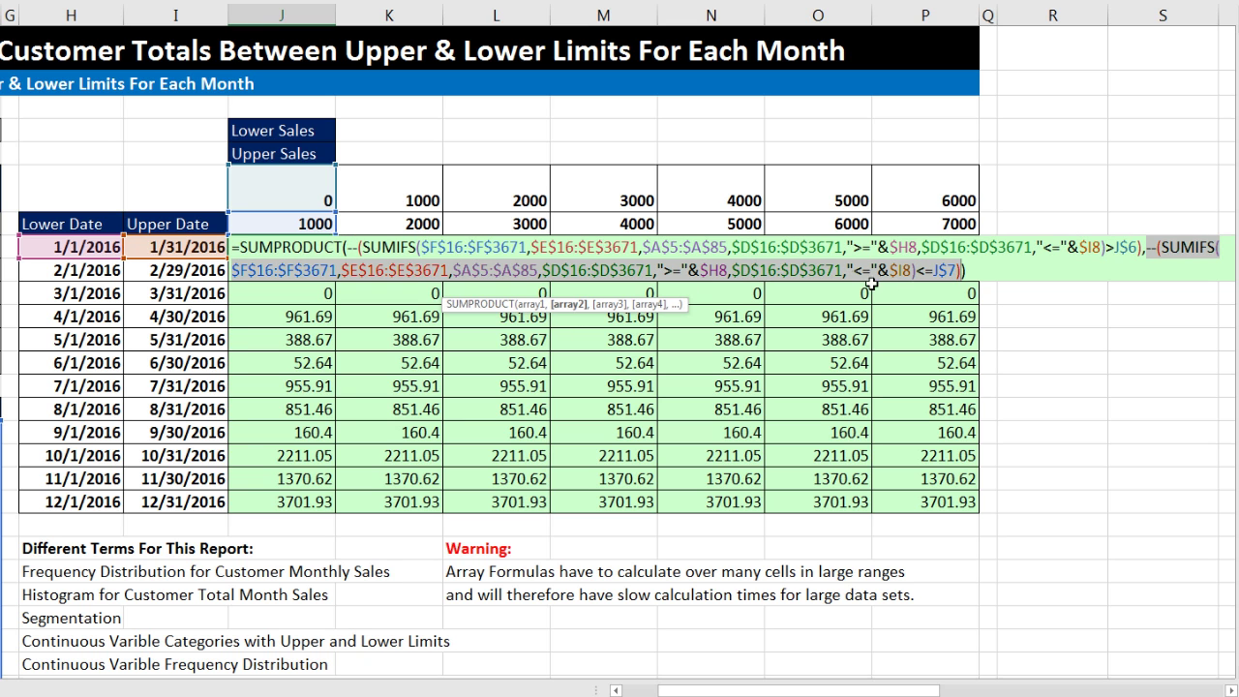
click(982, 272)
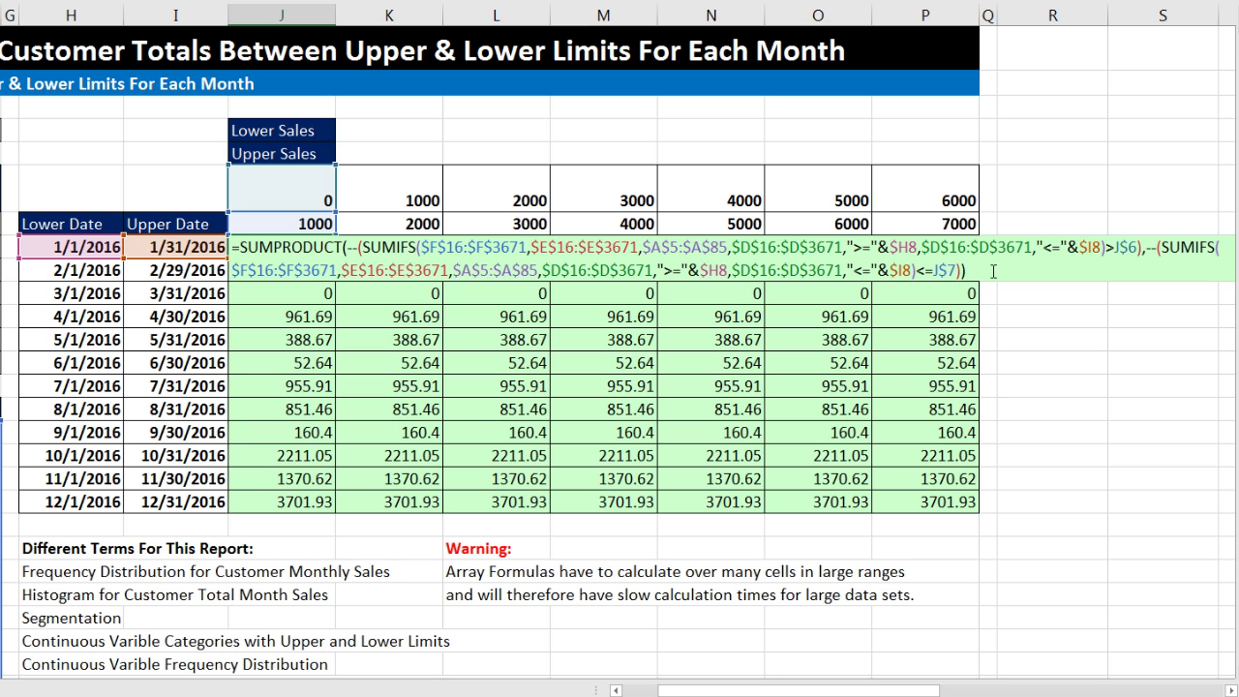
Step: Enter the count formula in J8, fill it through J8:P19, then inspect P19's formula
key(ctrl+Return)
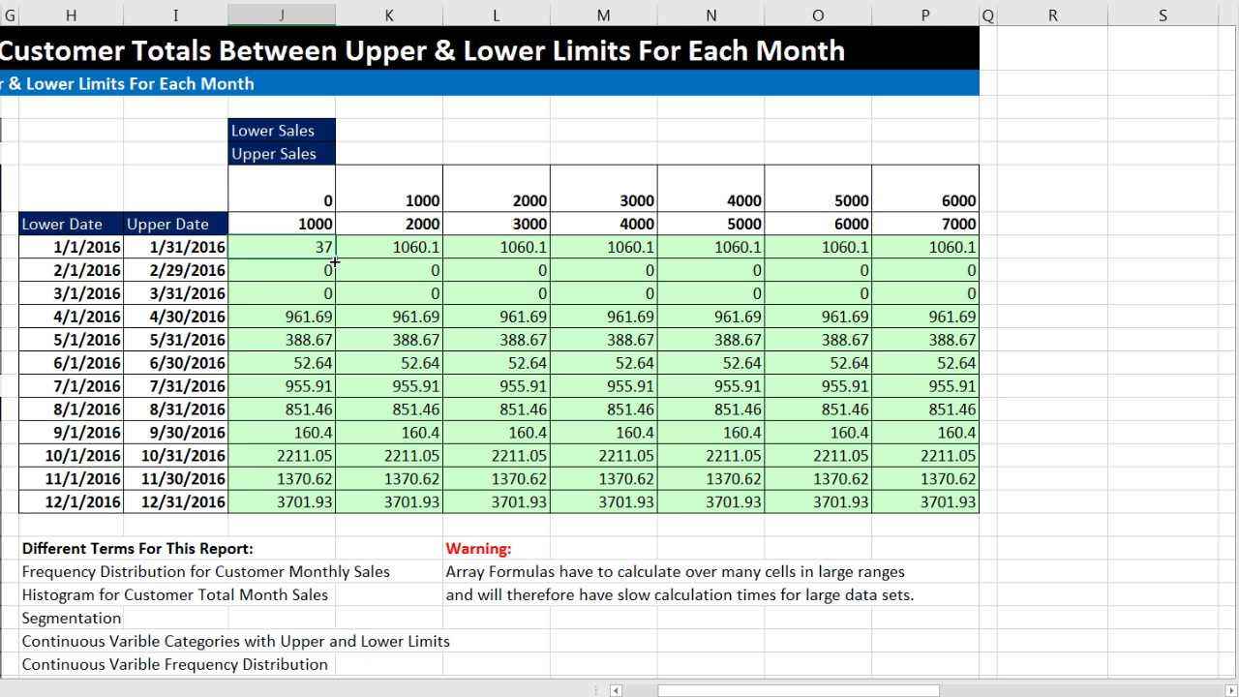
drag(334, 260, 979, 269)
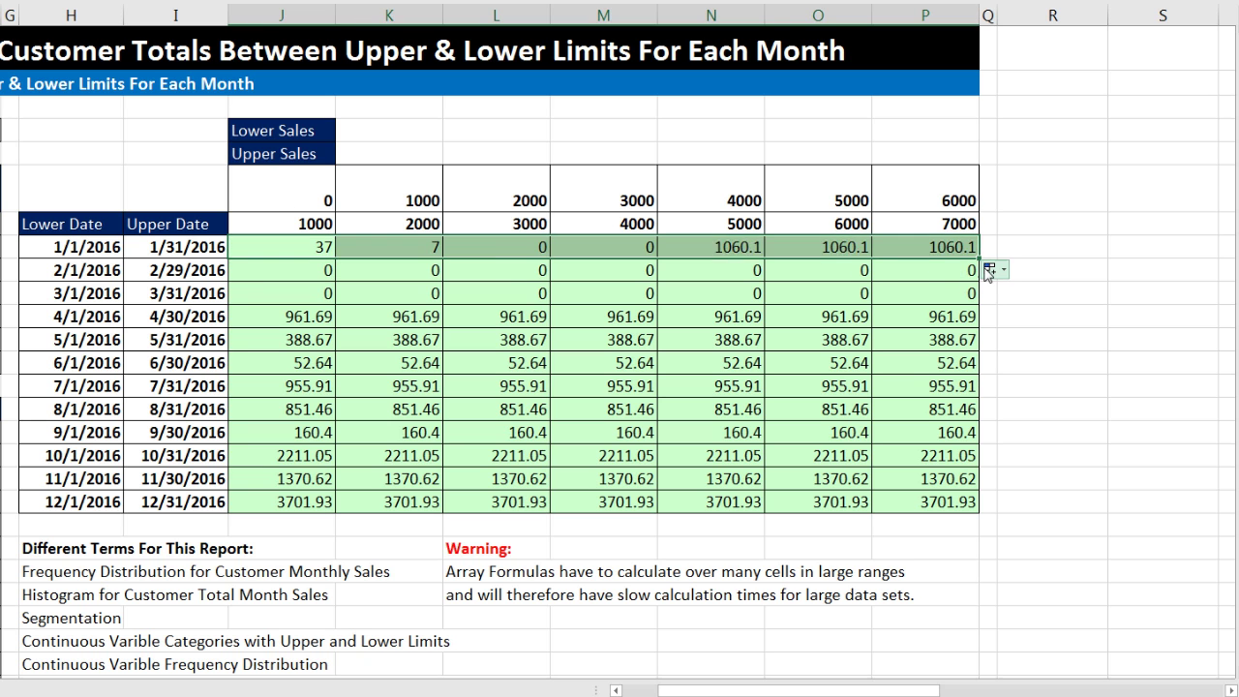
double_click(979, 259)
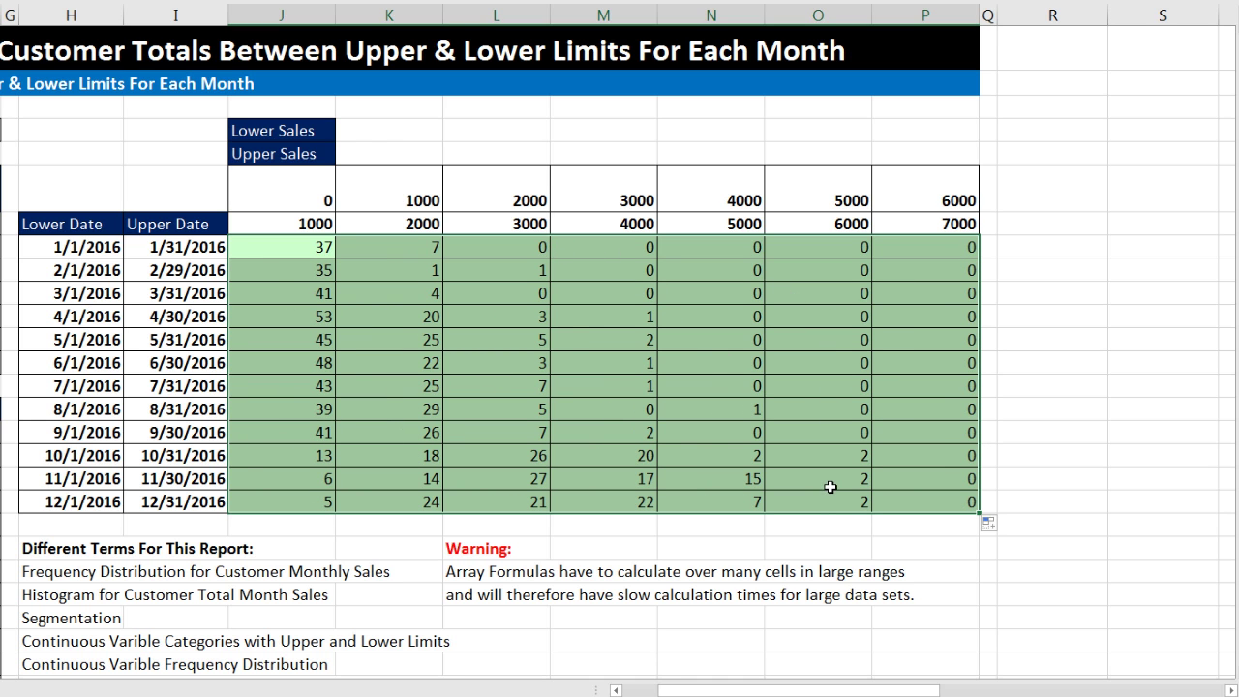
click(888, 498)
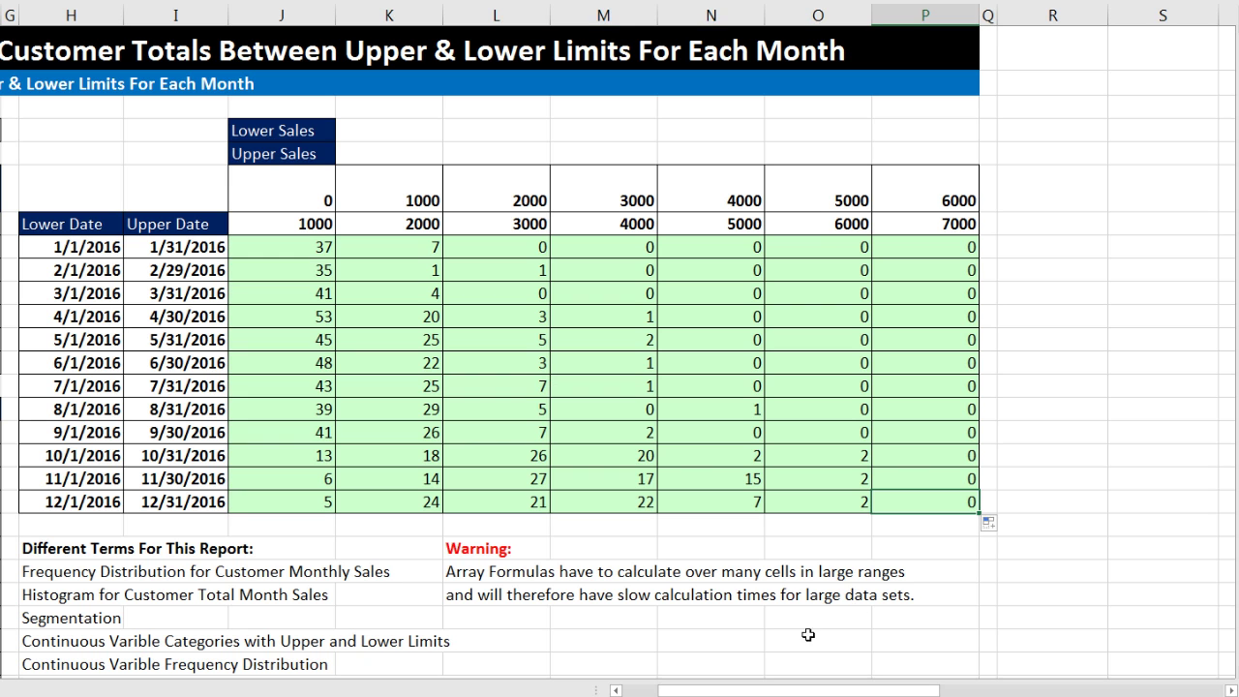
key(F2)
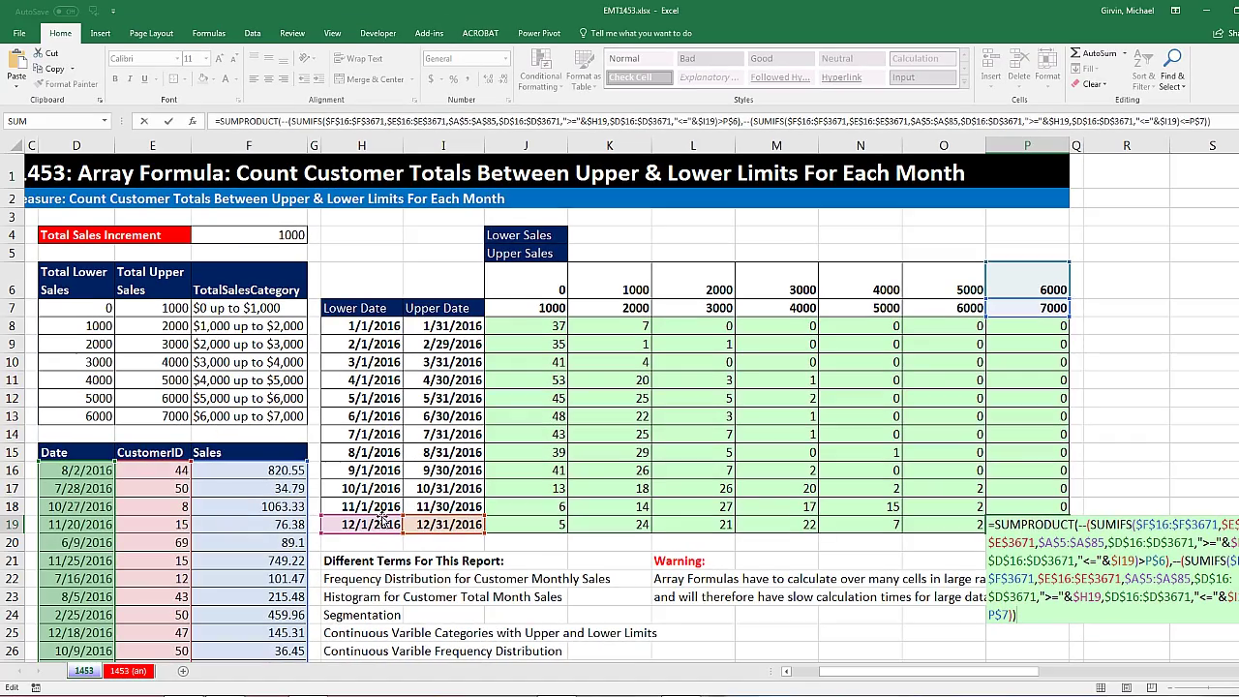
drag(811, 671, 879, 678)
key(ctrl+Return)
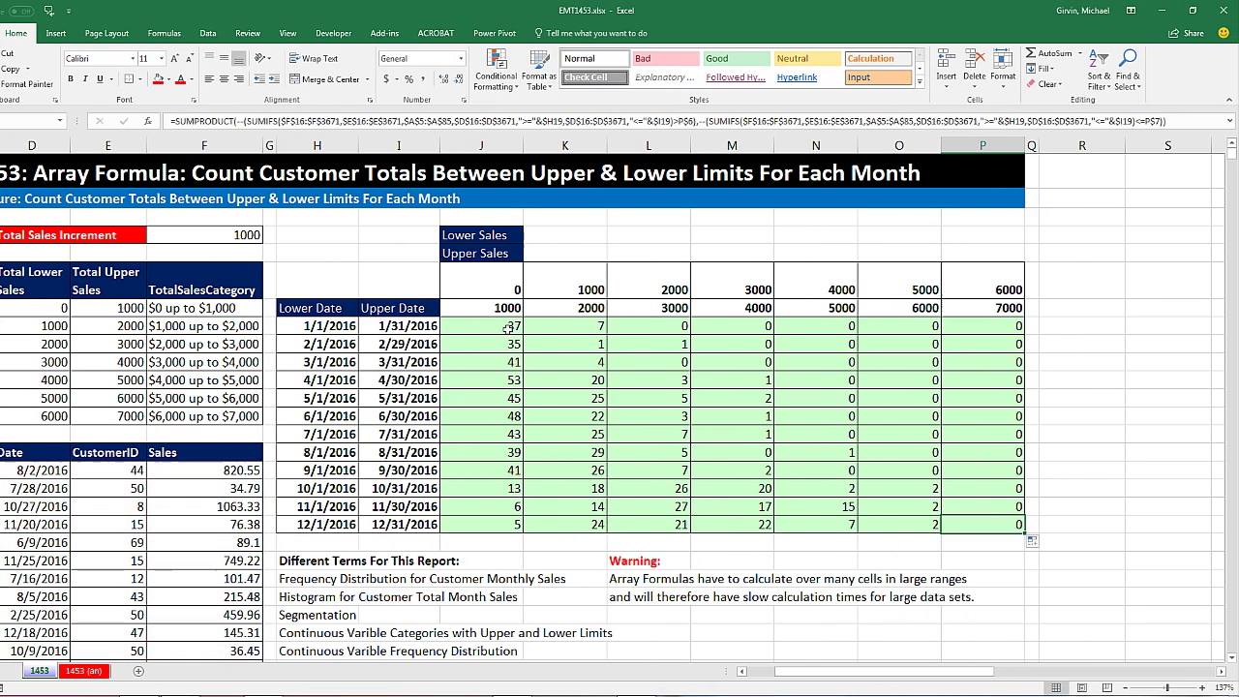
click(453, 326)
key(F2)
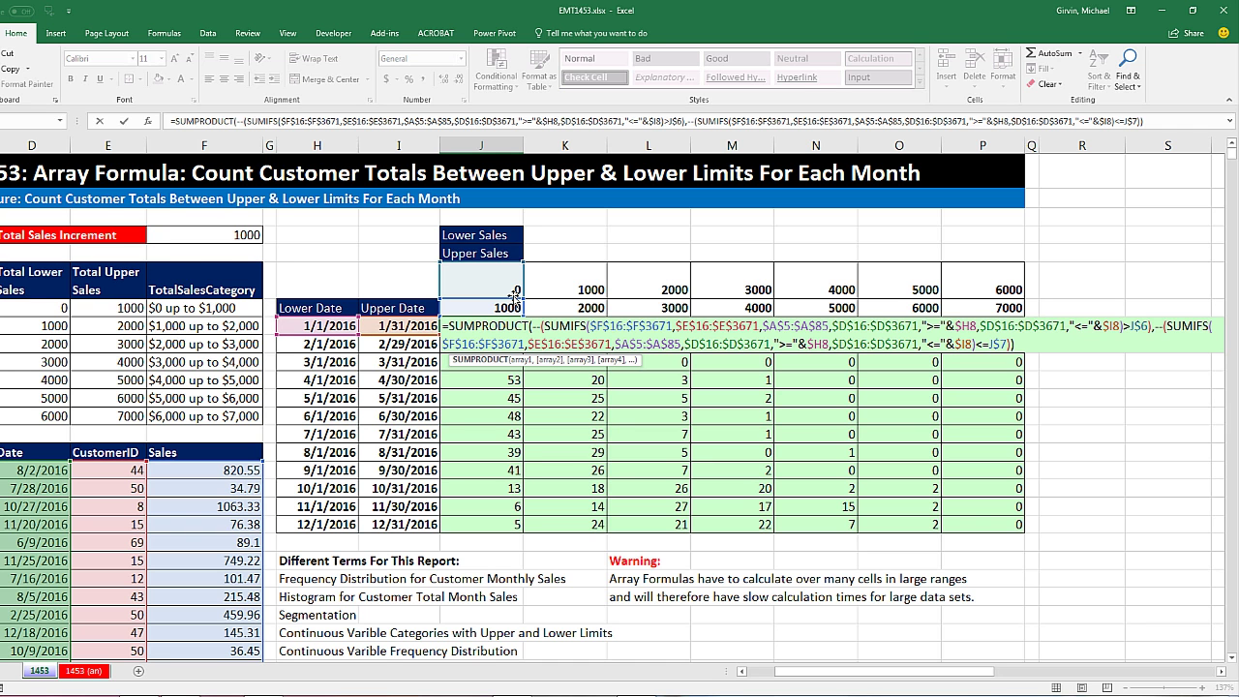
click(803, 677)
drag(802, 677, 772, 677)
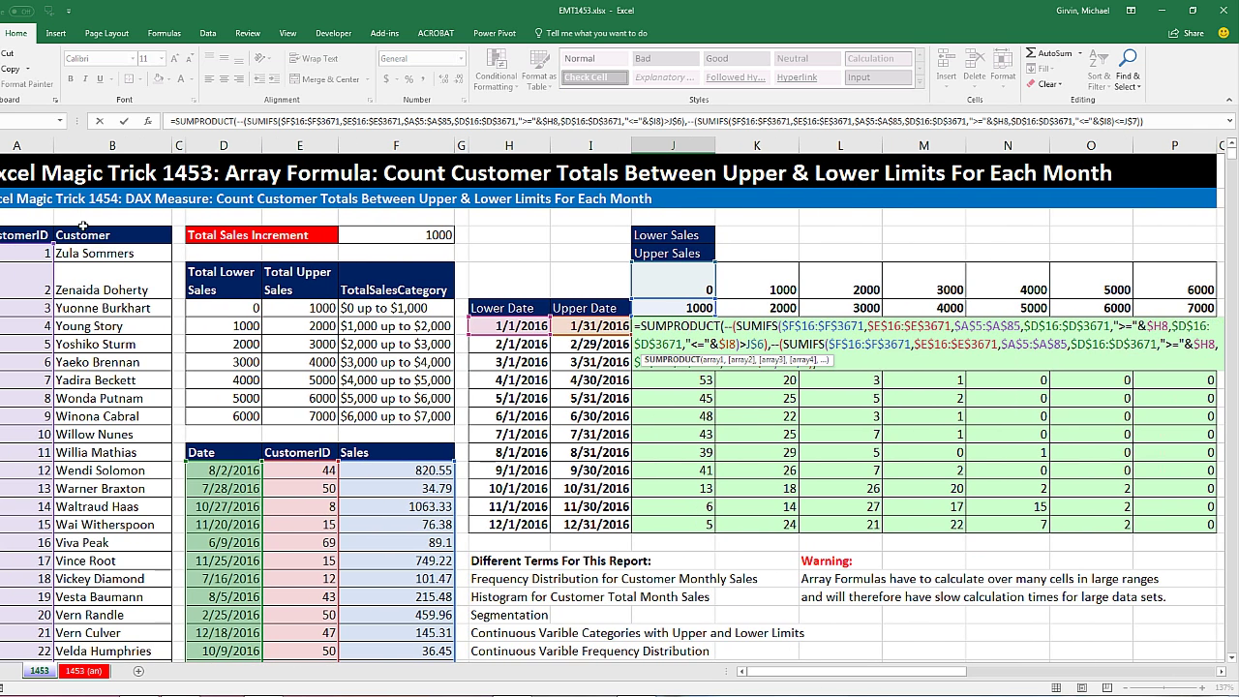